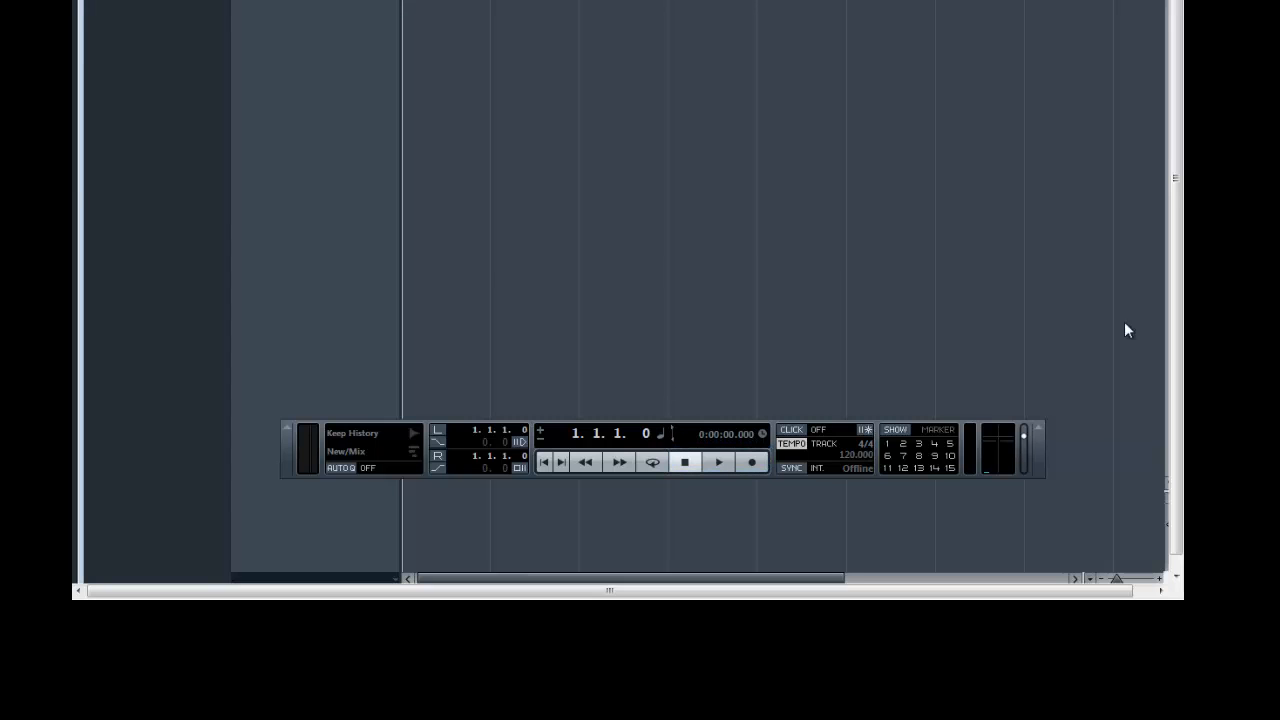
# Switch the project from the tempo track to a fixed tempo and set it to 150 BPM
pyautogui.click(831, 442)
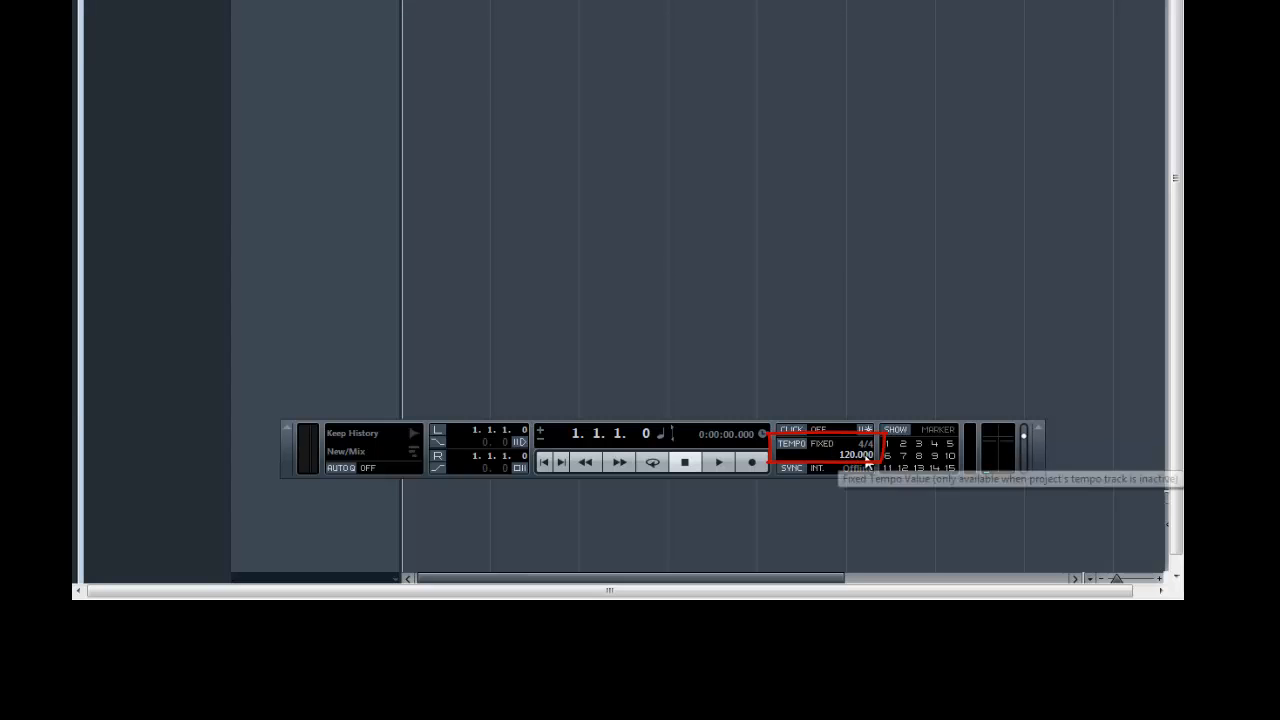
pyautogui.doubleClick(866, 459)
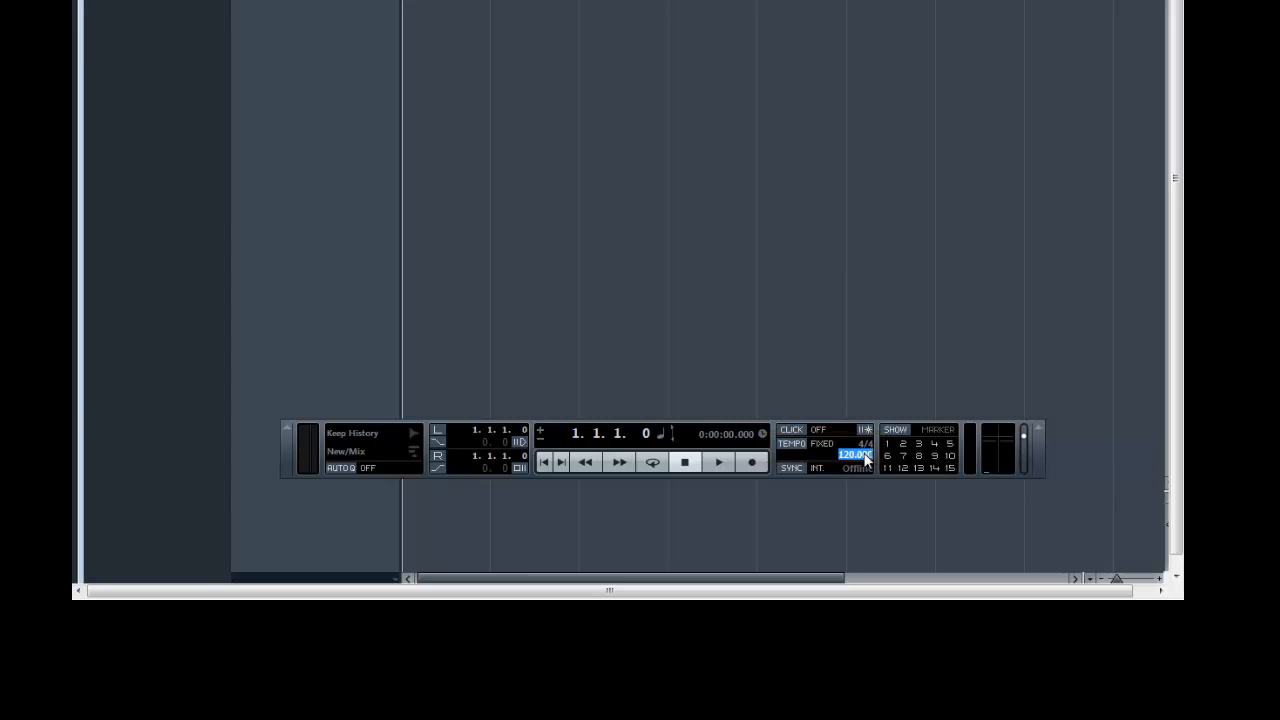
pyautogui.write('150')
pyautogui.press('Return')
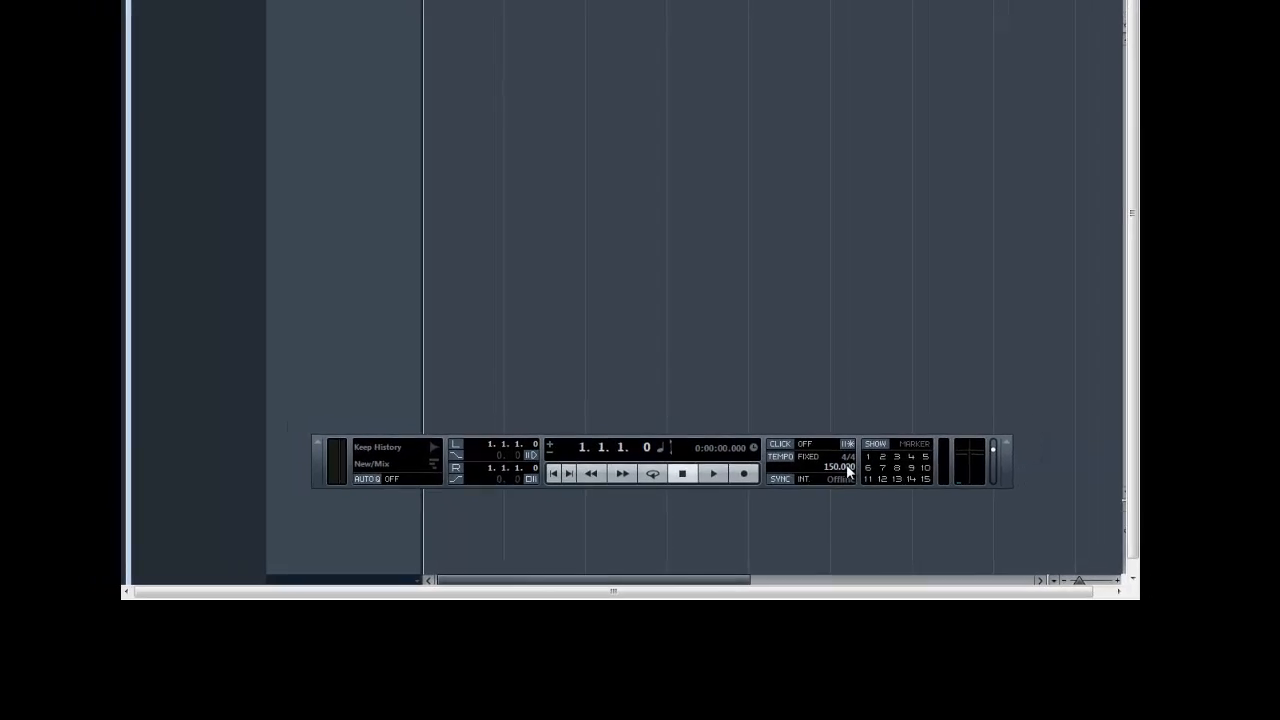
pyautogui.doubleClick(848, 467)
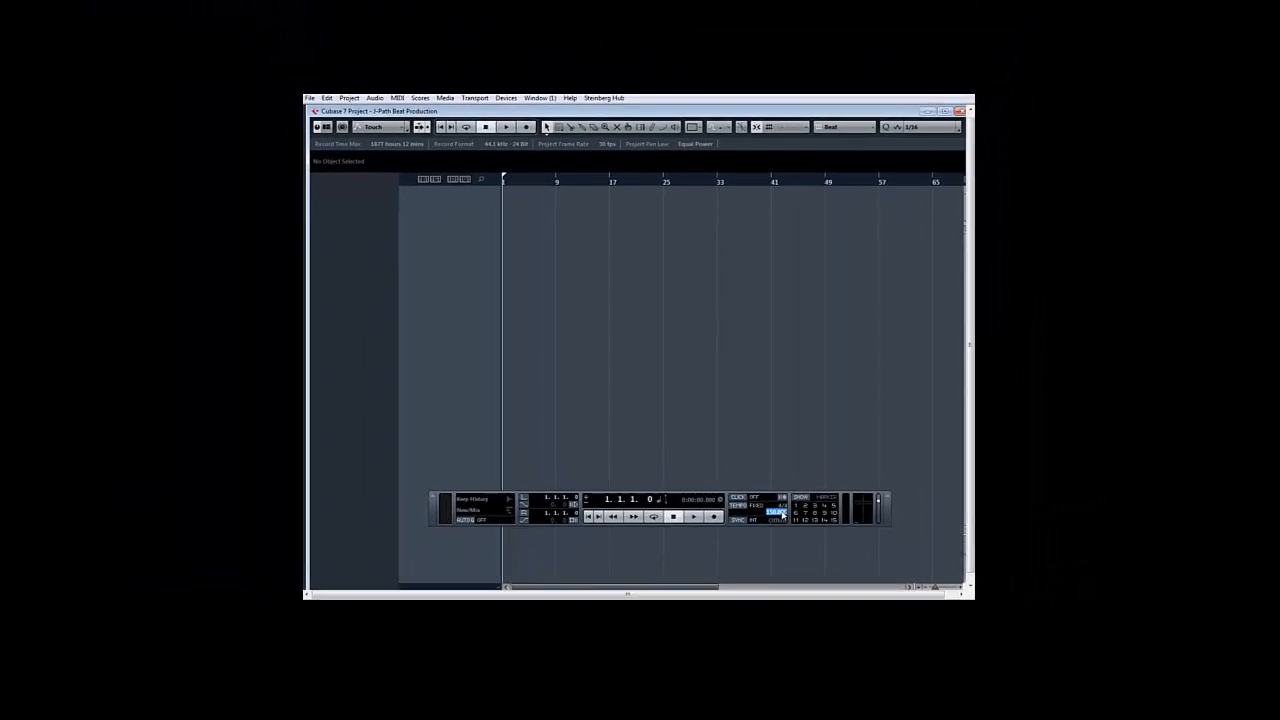
pyautogui.press('BackSpace')
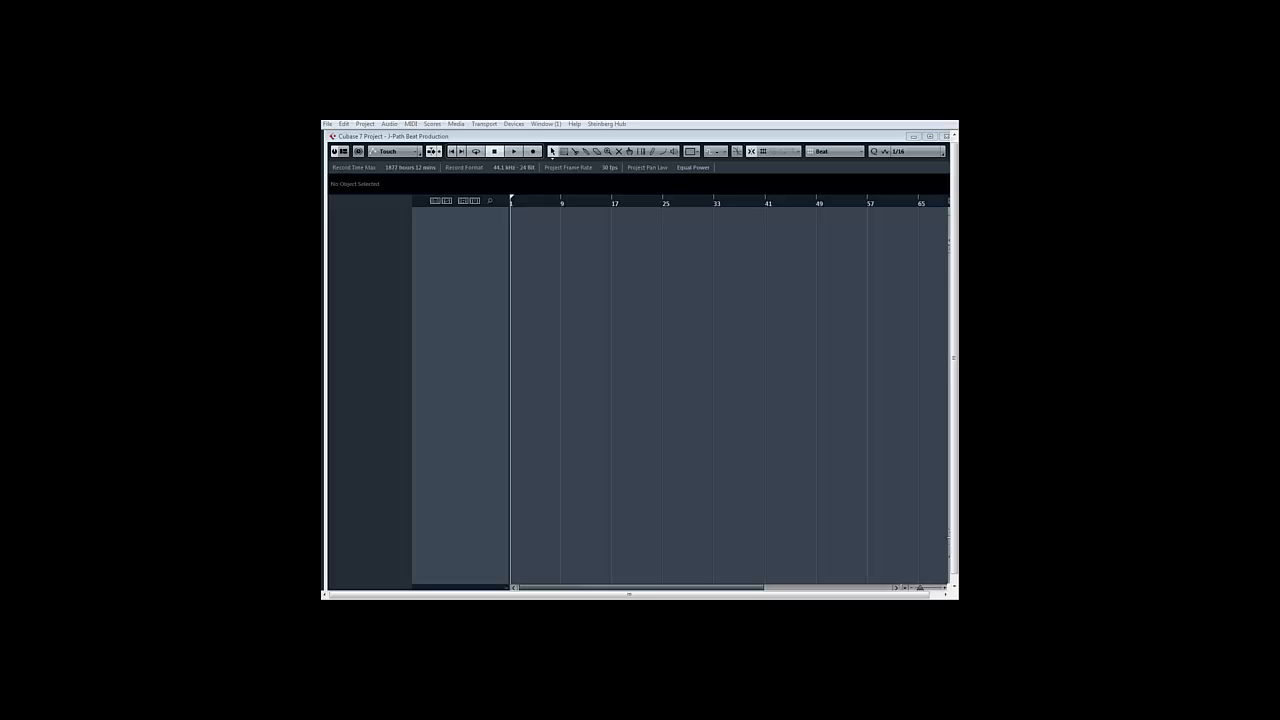
pyautogui.rightClick(451, 229)
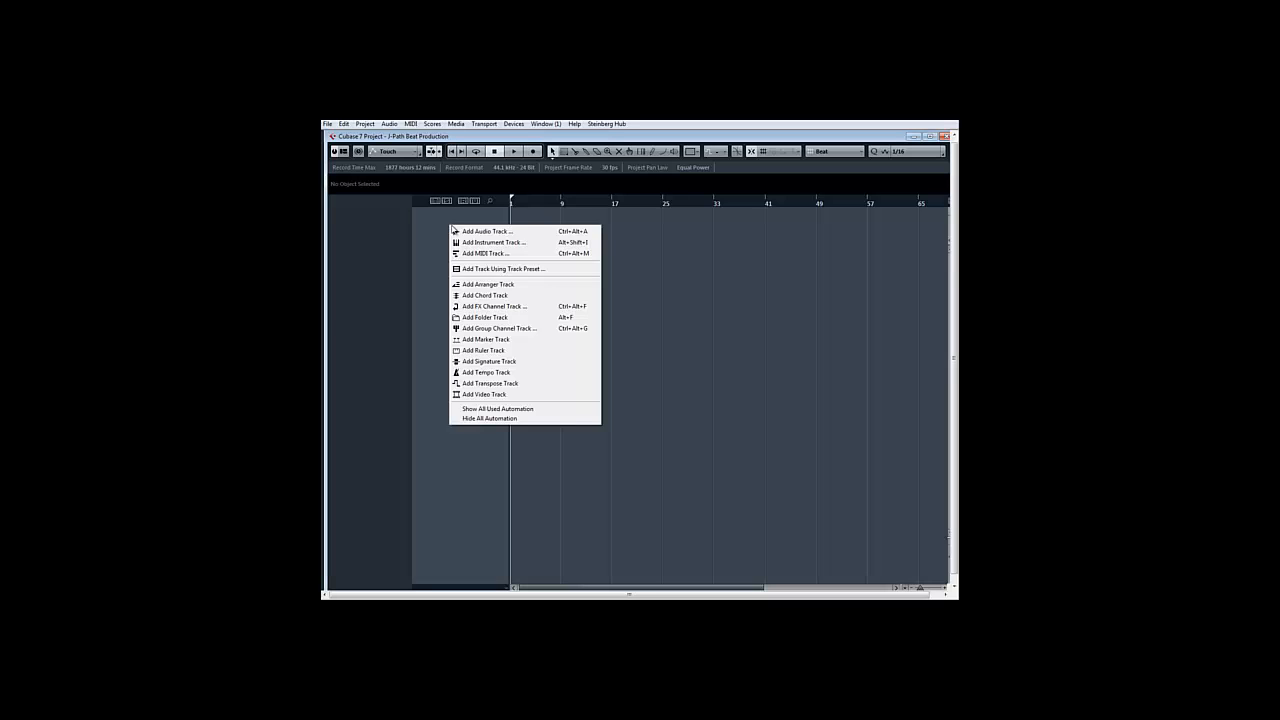
pyautogui.click(438, 225)
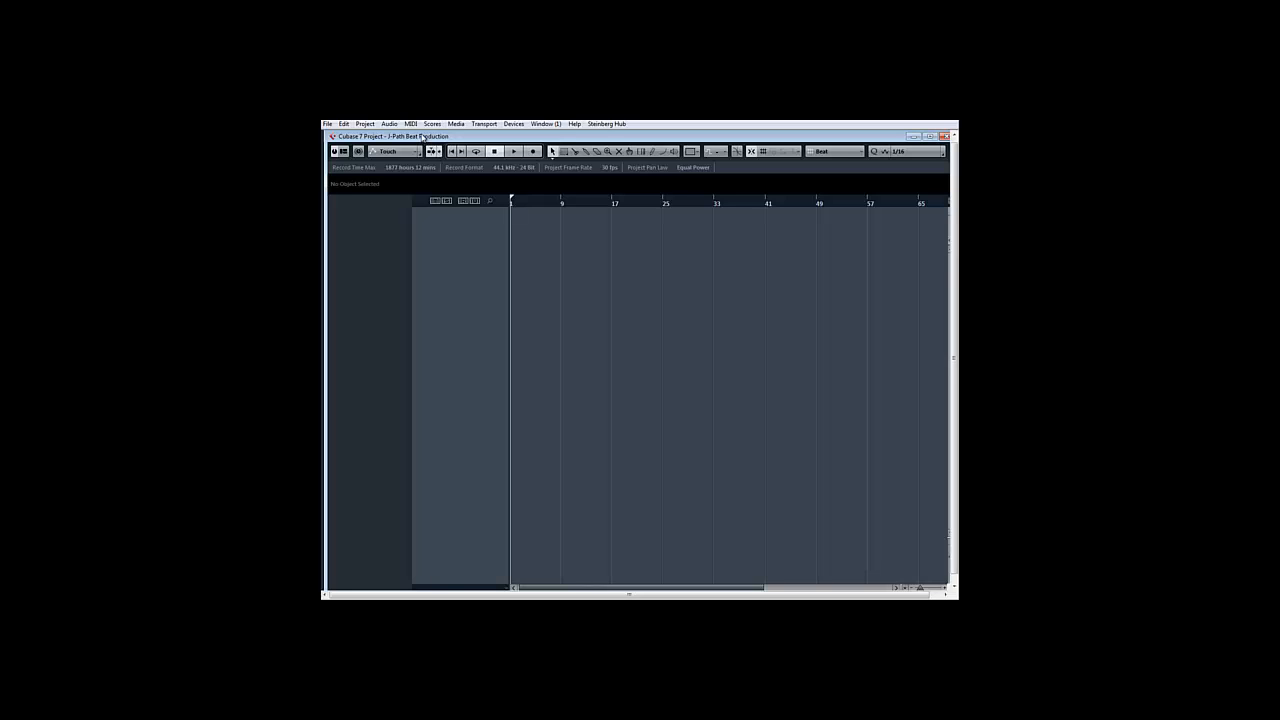
pyautogui.click(366, 124)
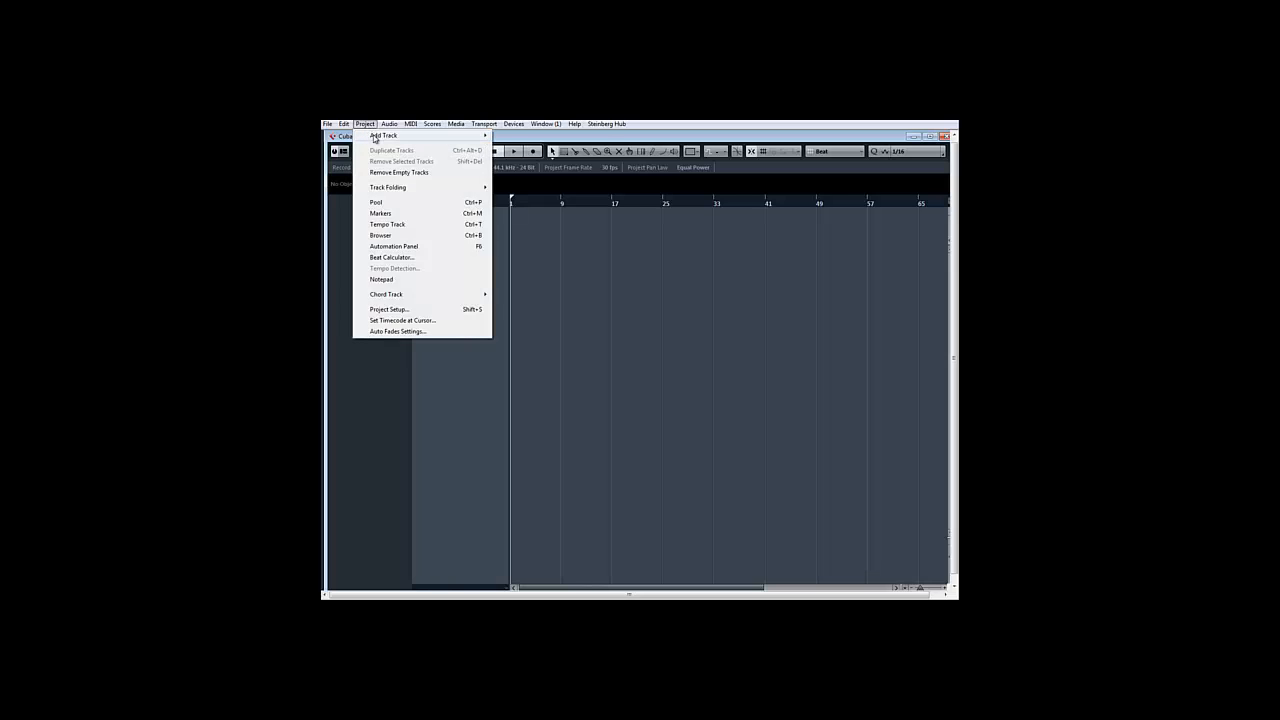
pyautogui.moveTo(377, 139)
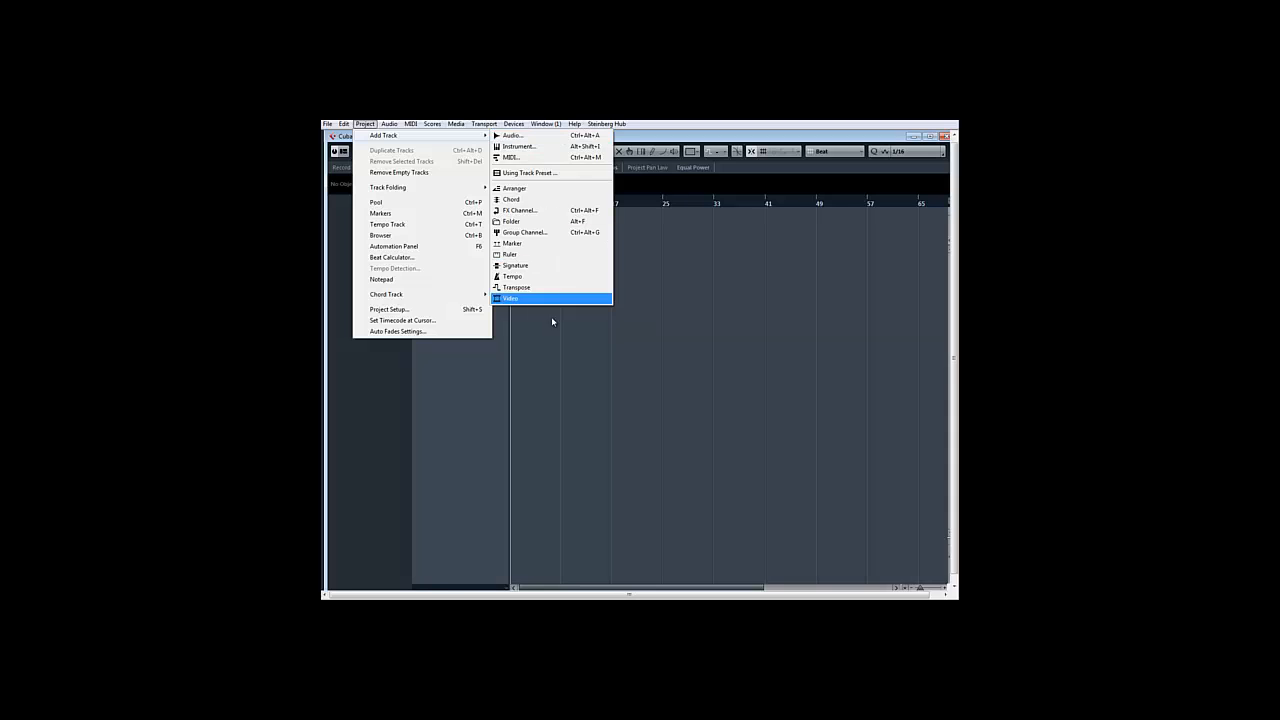
pyautogui.click(554, 368)
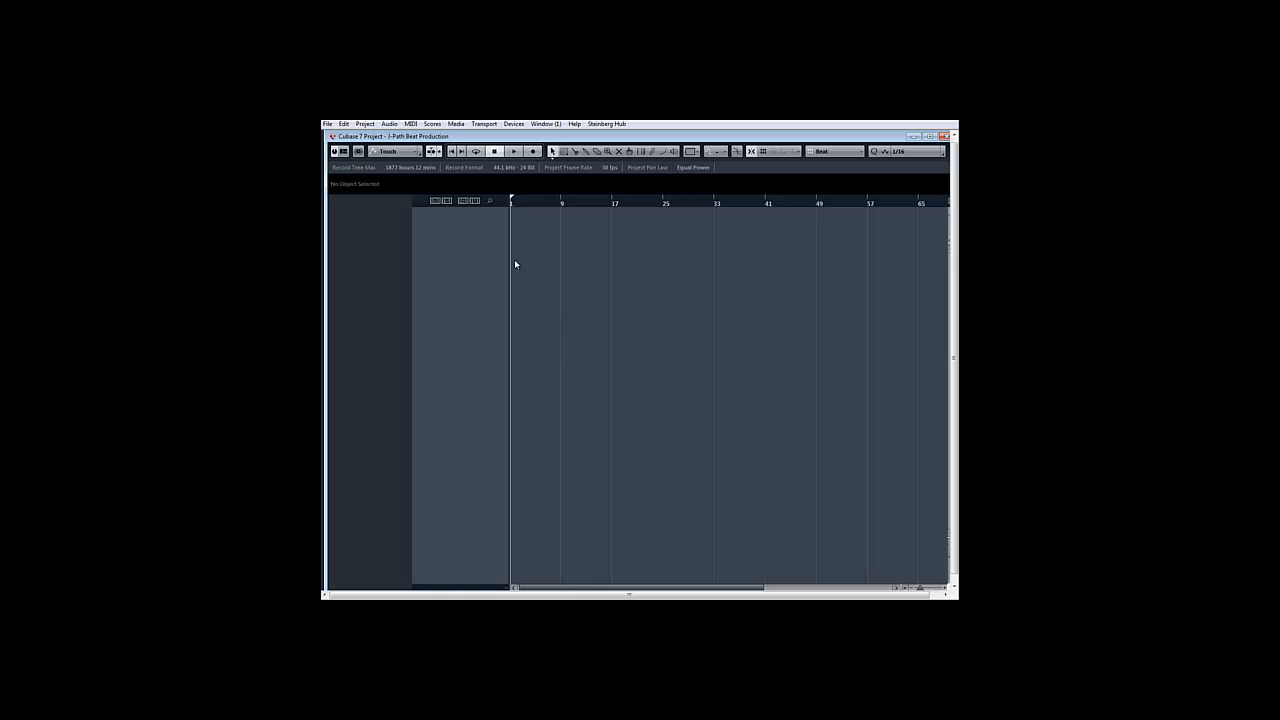
# Add three stereo audio tracks with the track name J-Path
pyautogui.rightClick(457, 242)
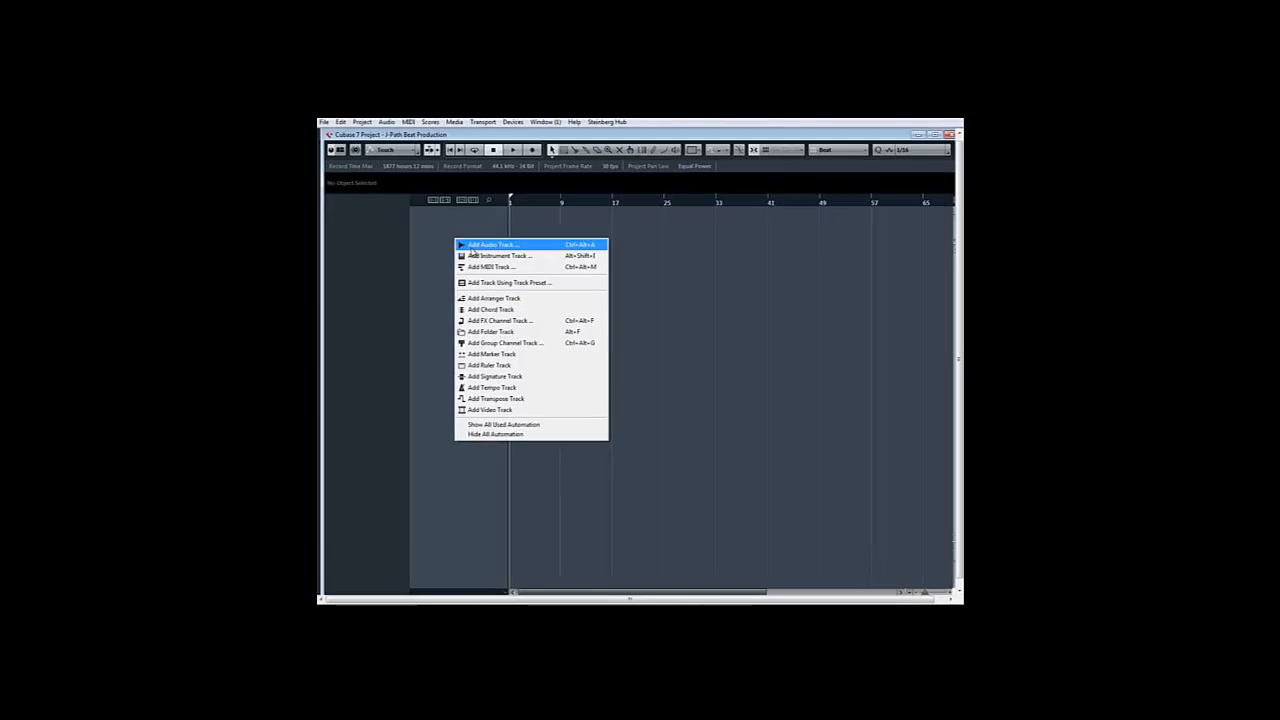
pyautogui.click(472, 250)
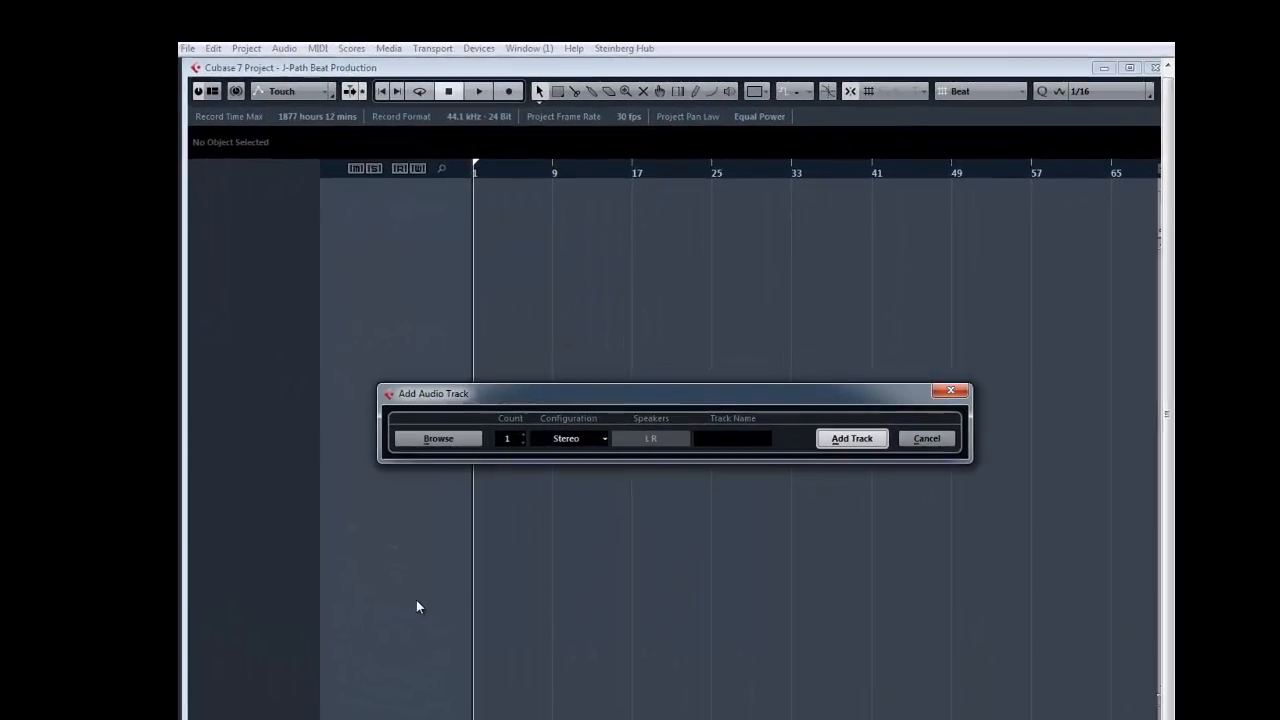
pyautogui.click(725, 459)
pyautogui.write('J-P')
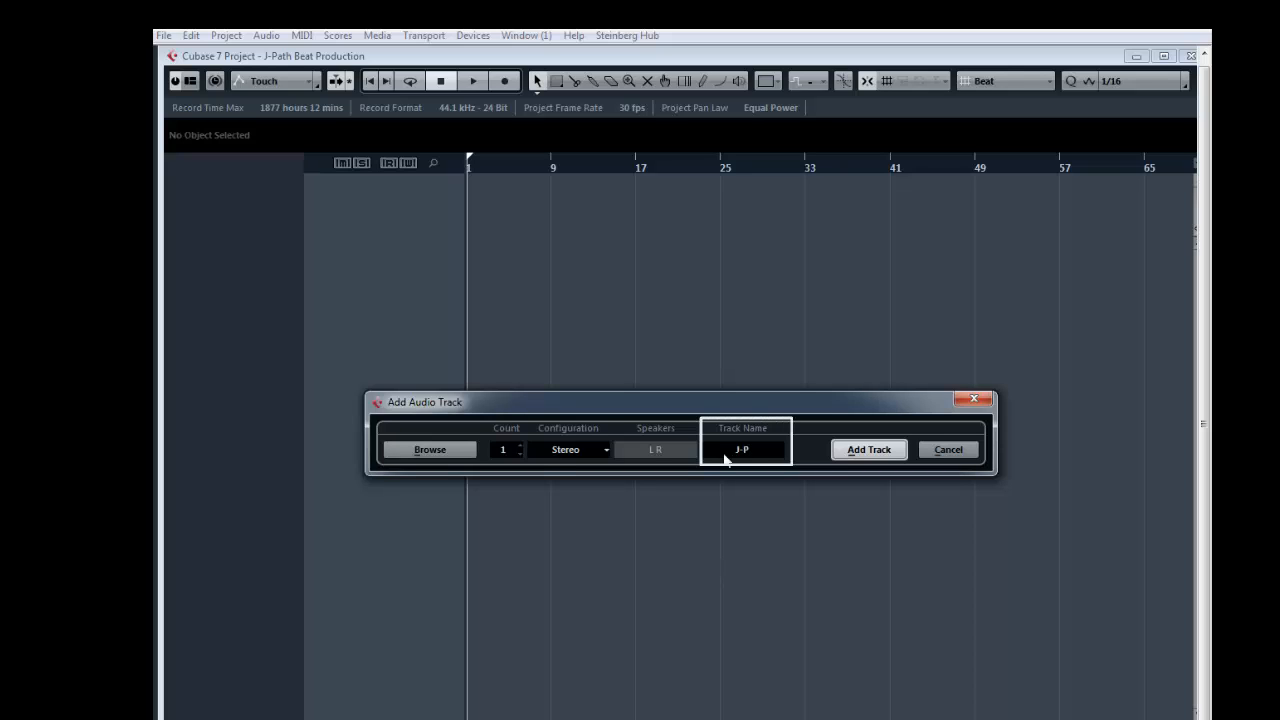
pyautogui.write('ath')
pyautogui.scroll(2, 510, 454)
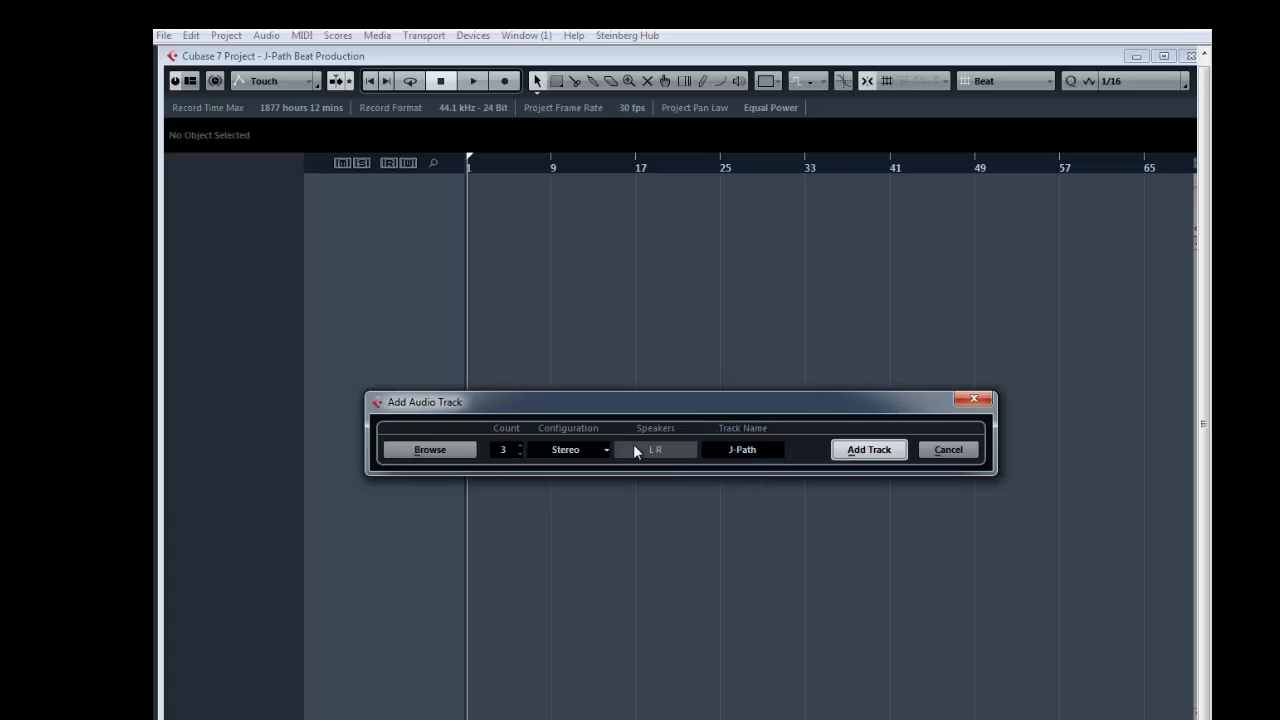
pyautogui.click(873, 447)
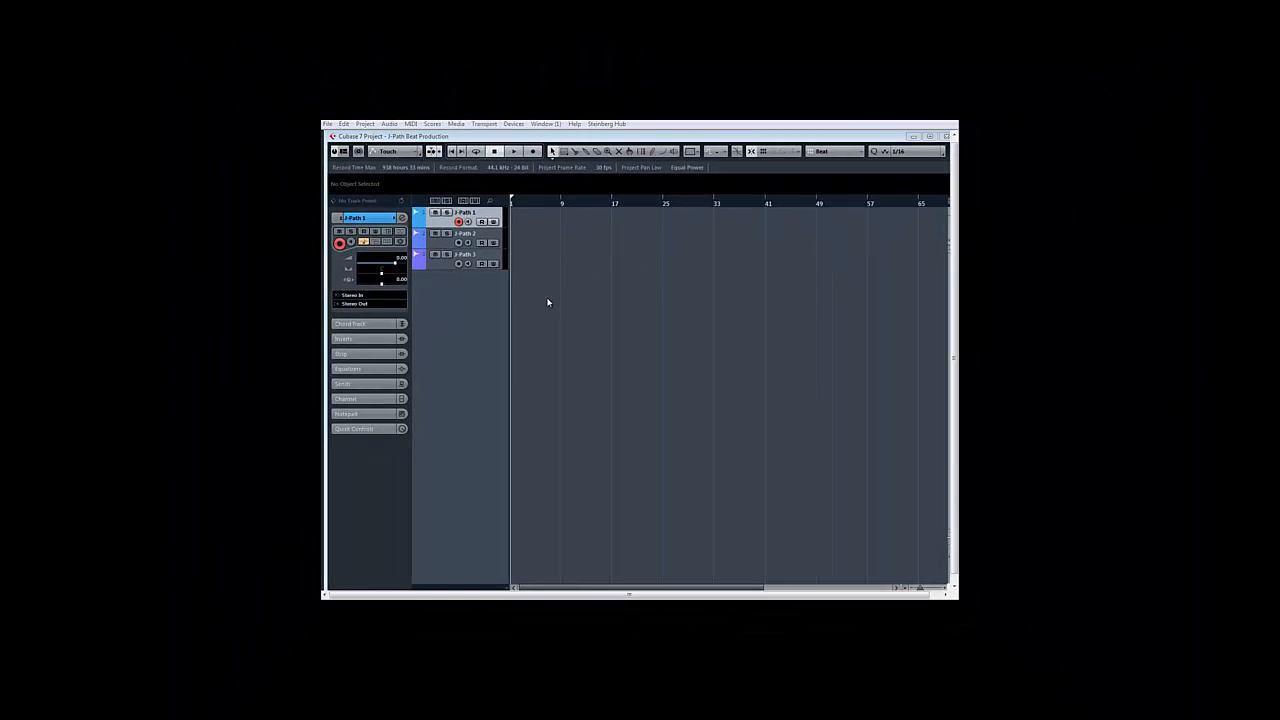
# Toggle the Status Line off and back on, and show the Overview Line in the project window layout
pyautogui.click(343, 154)
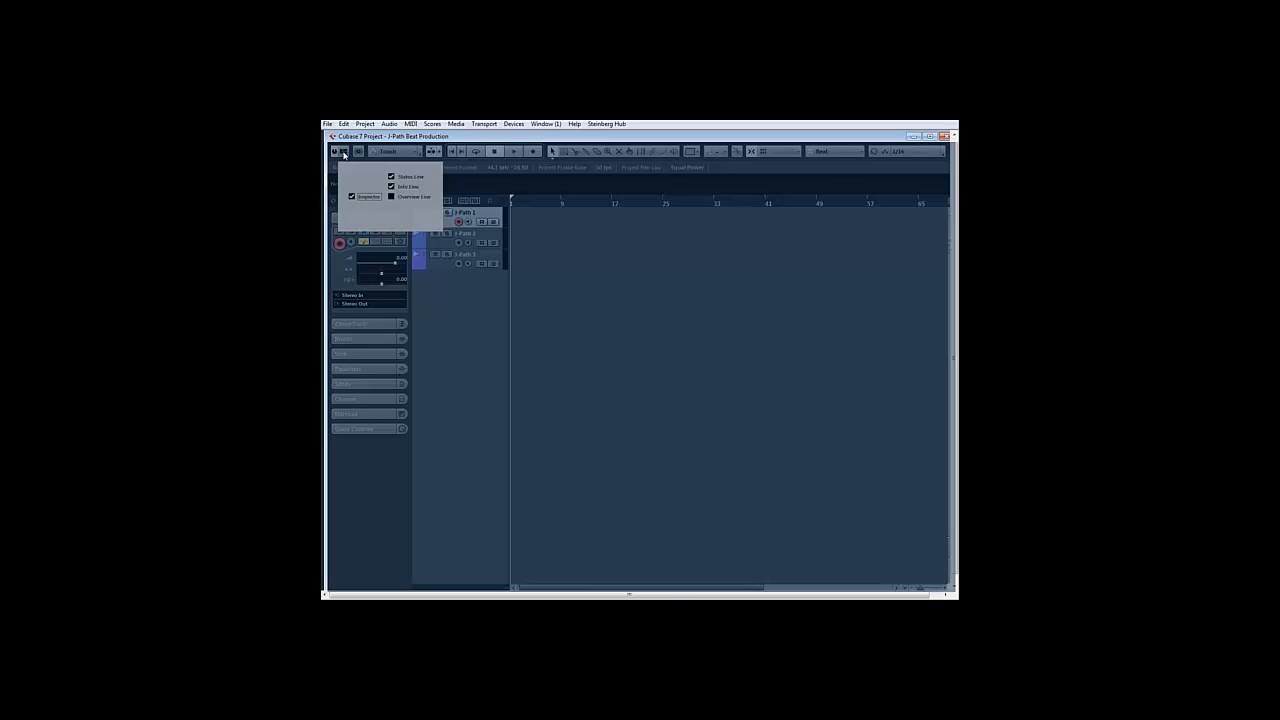
pyautogui.click(391, 177)
pyautogui.click(391, 177)
pyautogui.click(392, 197)
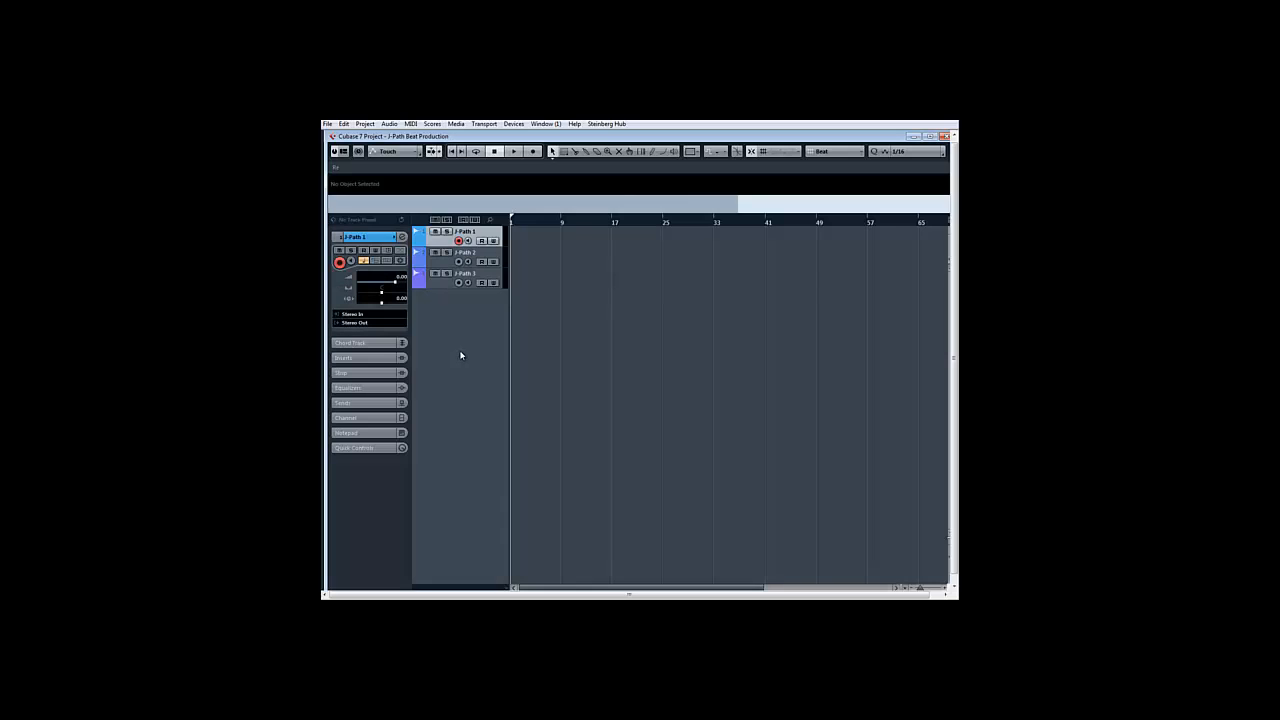
pyautogui.keyDown('ctrl'); pyautogui.keyDown('shift'); pyautogui.click(498, 462); pyautogui.keyUp('shift'); pyautogui.keyUp('ctrl')
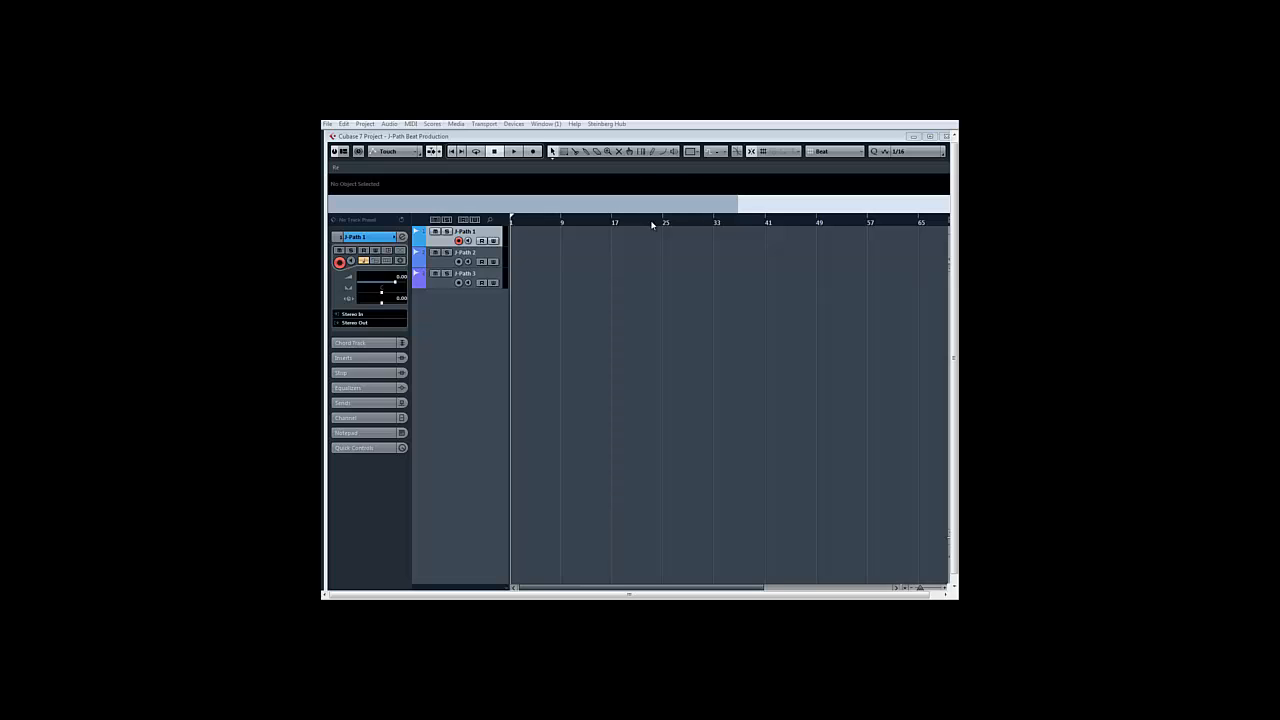
pyautogui.rightClick(687, 221)
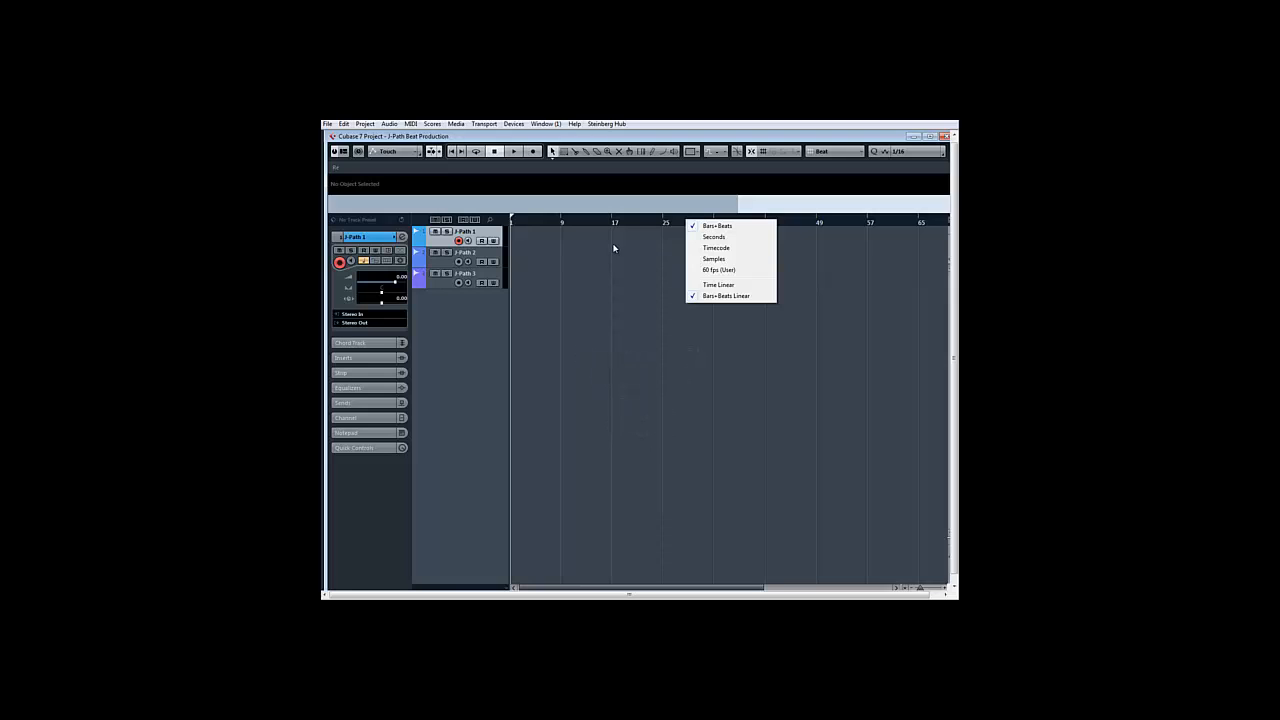
pyautogui.click(615, 249)
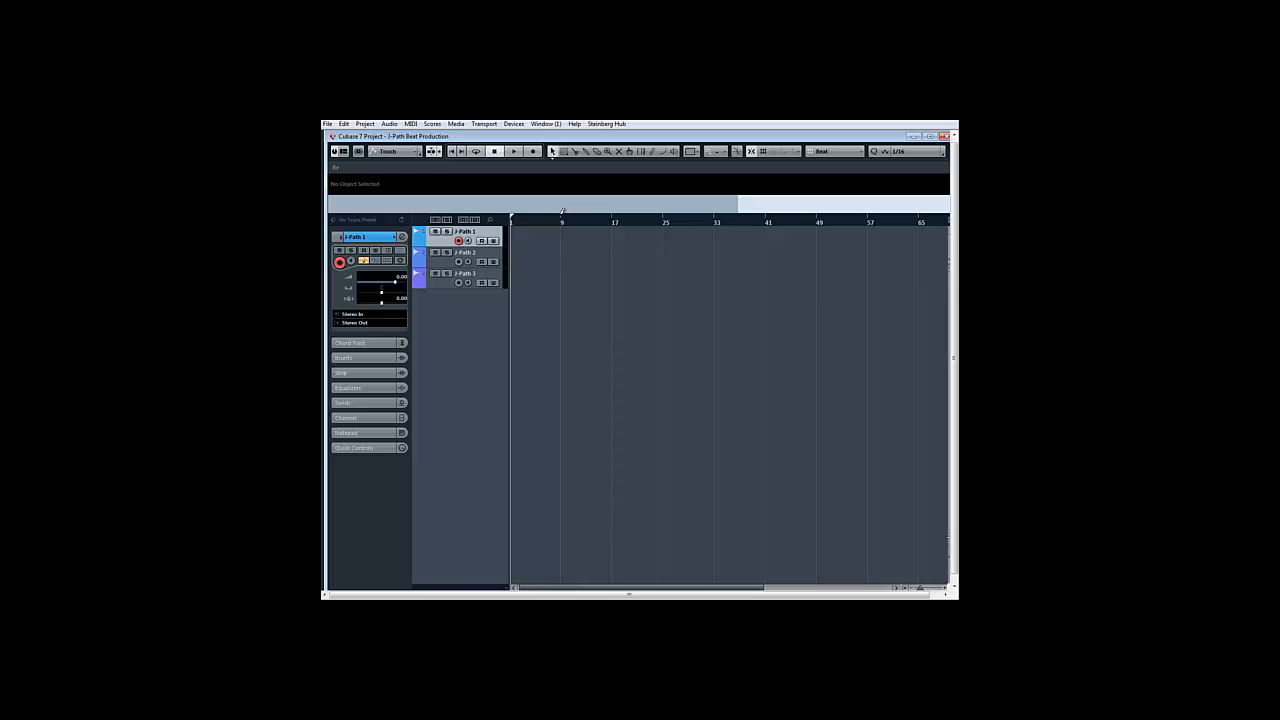
# Set the left locator at bar 9 and the right locator at bar 17 in the ruler
pyautogui.click(561, 213)
pyautogui.moveTo(561, 213); pyautogui.dragTo(613, 212)
pyautogui.moveTo(563, 221); pyautogui.dragTo(663, 222)
pyautogui.moveTo(667, 221); pyautogui.dragTo(562, 223)
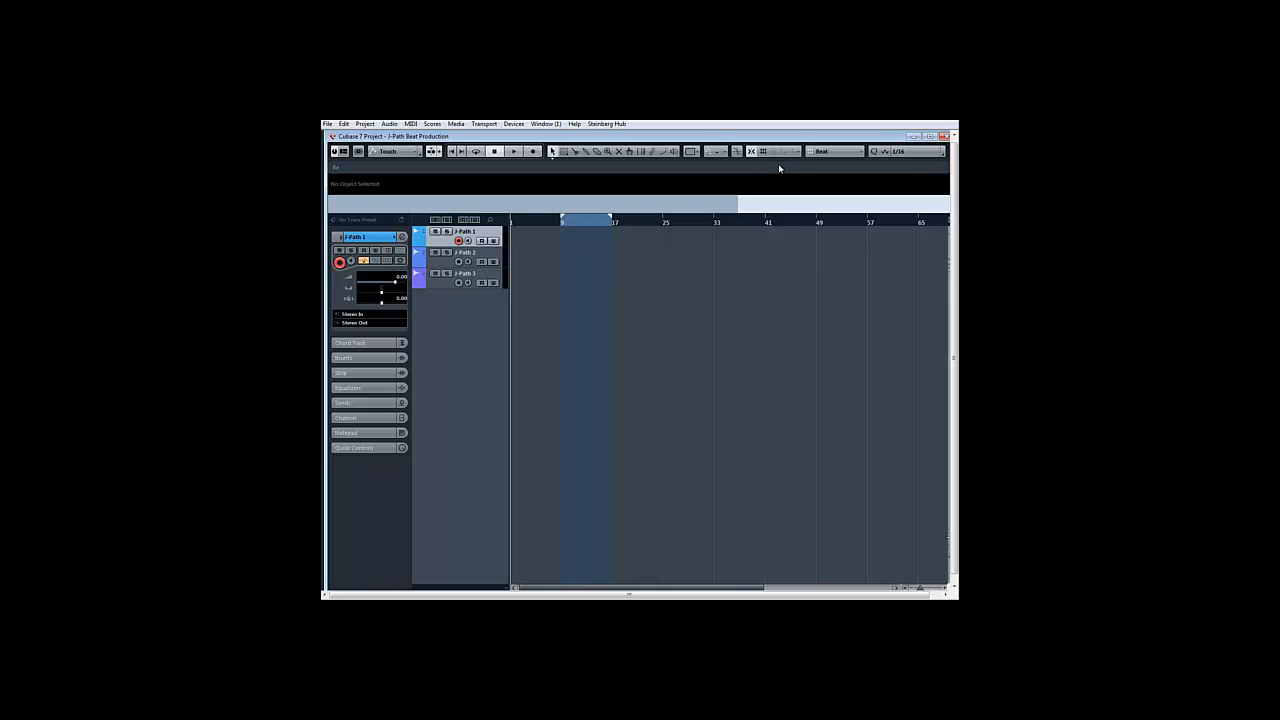
pyautogui.rightClick(712, 160)
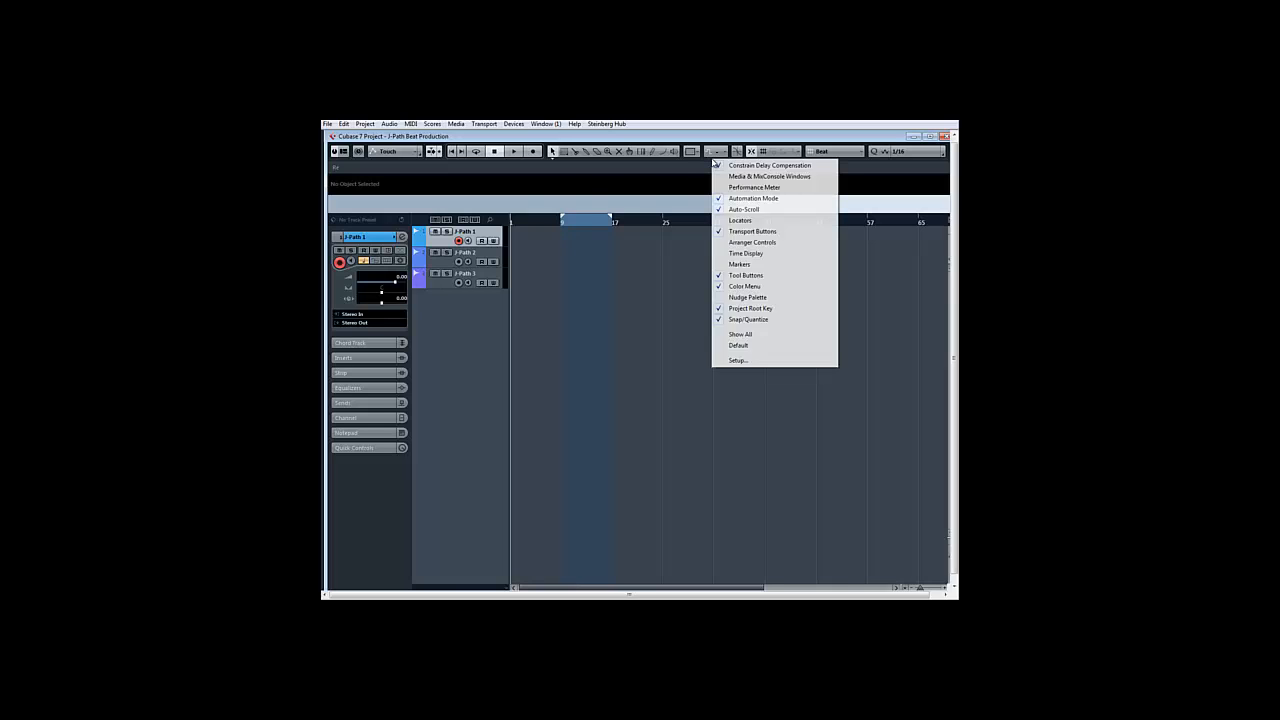
pyautogui.click(737, 360)
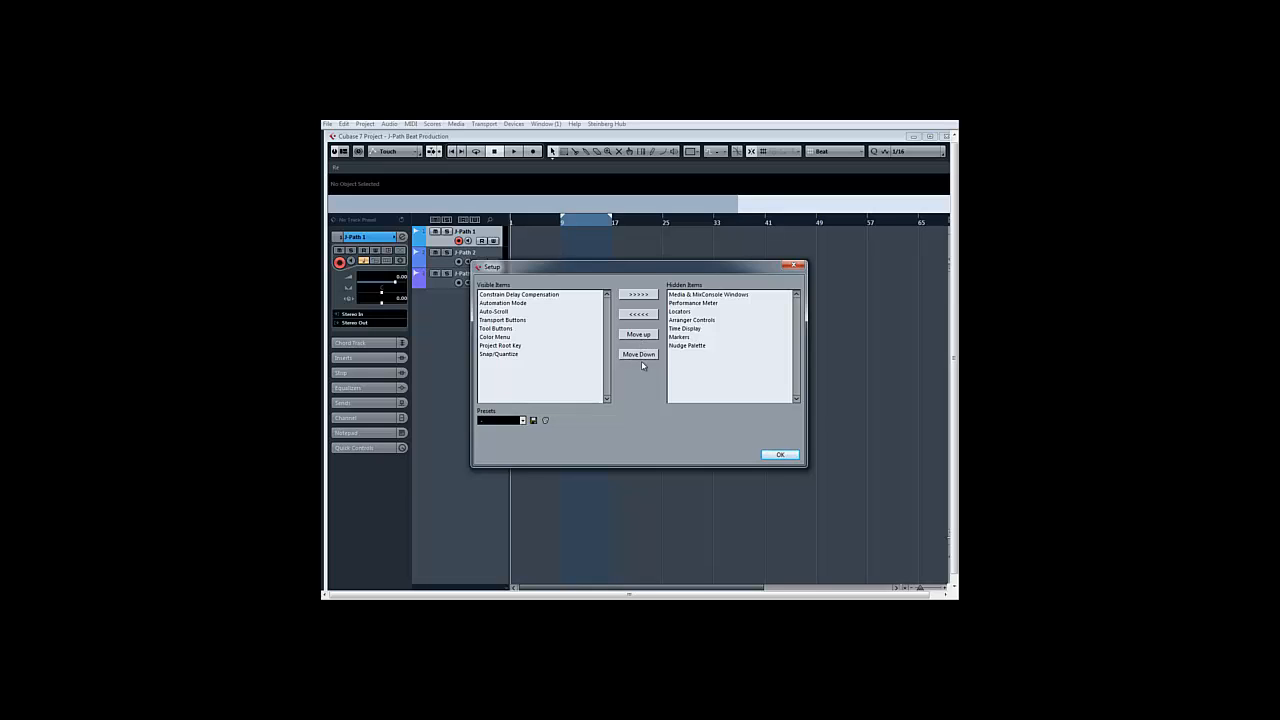
pyautogui.click(778, 453)
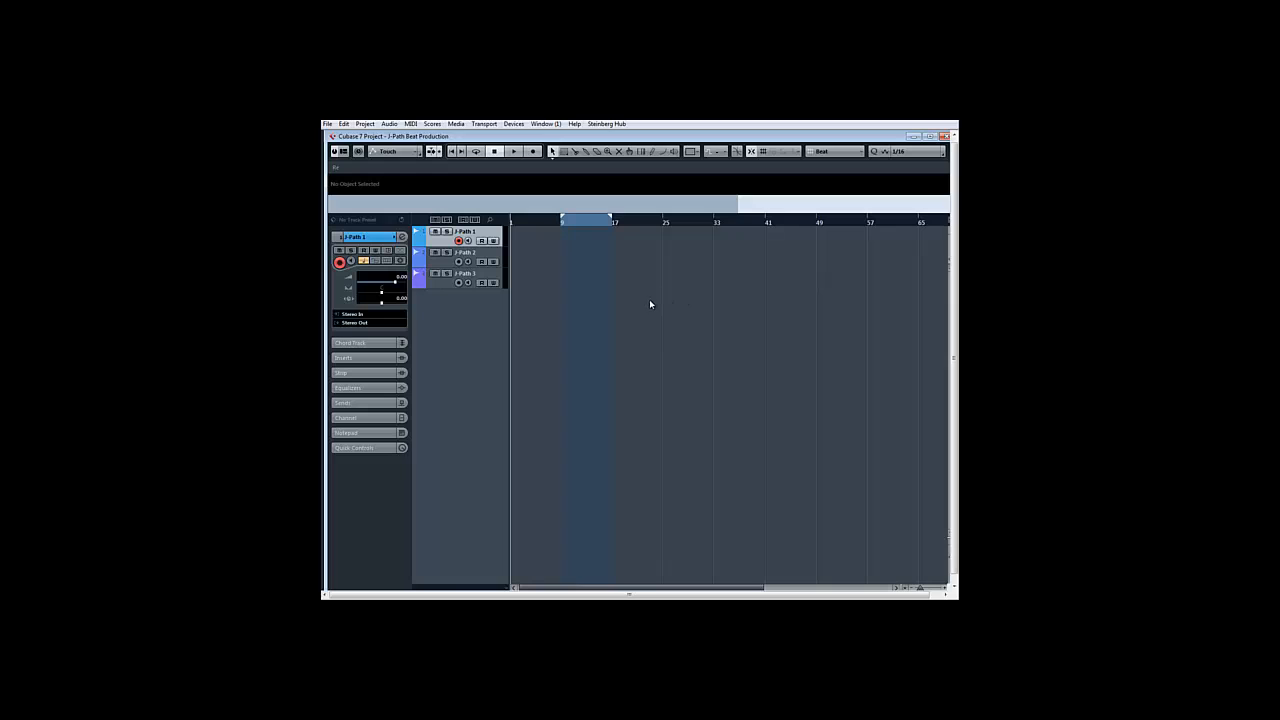
pyautogui.rightClick(649, 299)
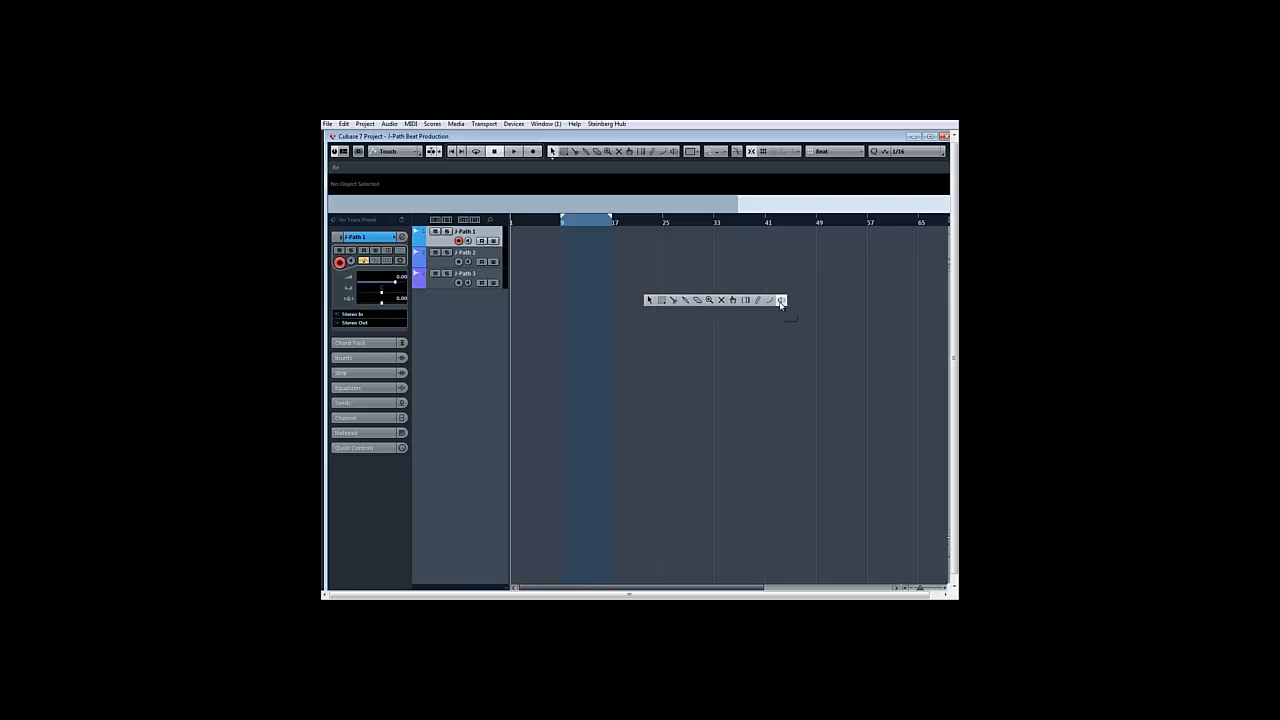
pyautogui.click(809, 336)
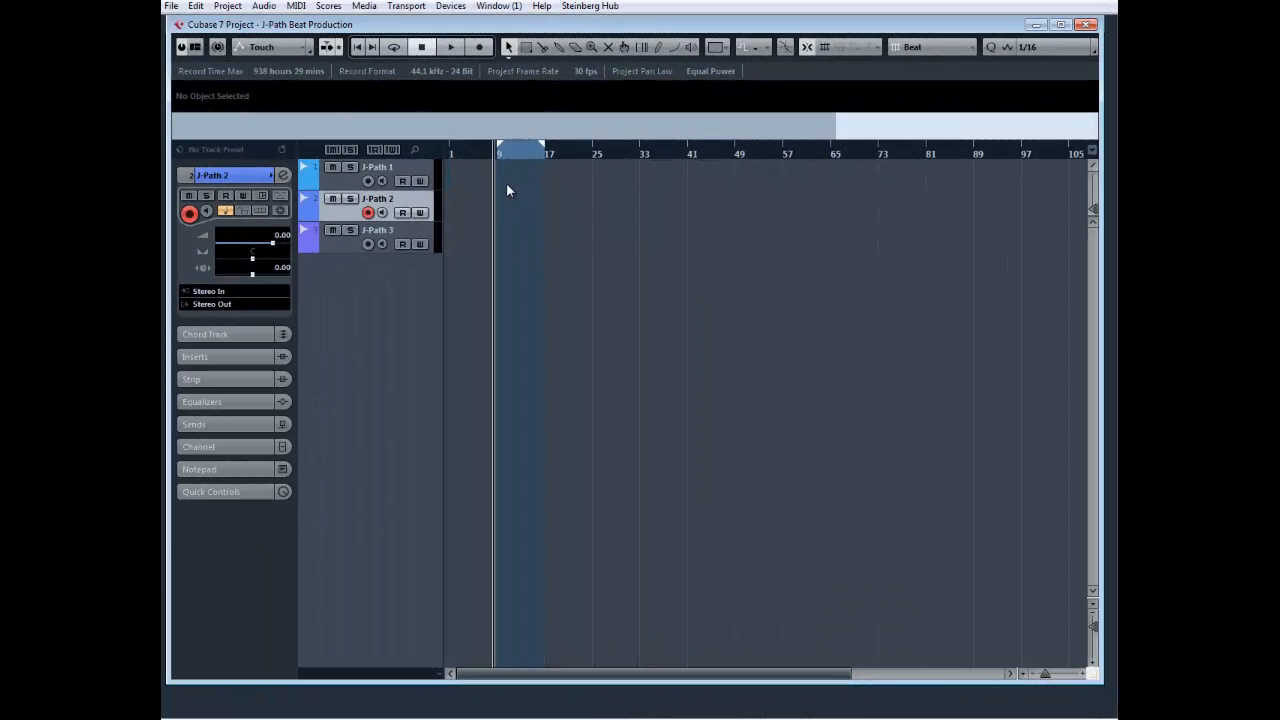
# With the snap grid set to Bar, draw consecutive 8-bar parts on J-Path 1, 2 and 3 from bar 9, and return to the selection tool
pyautogui.rightClick(553, 248)
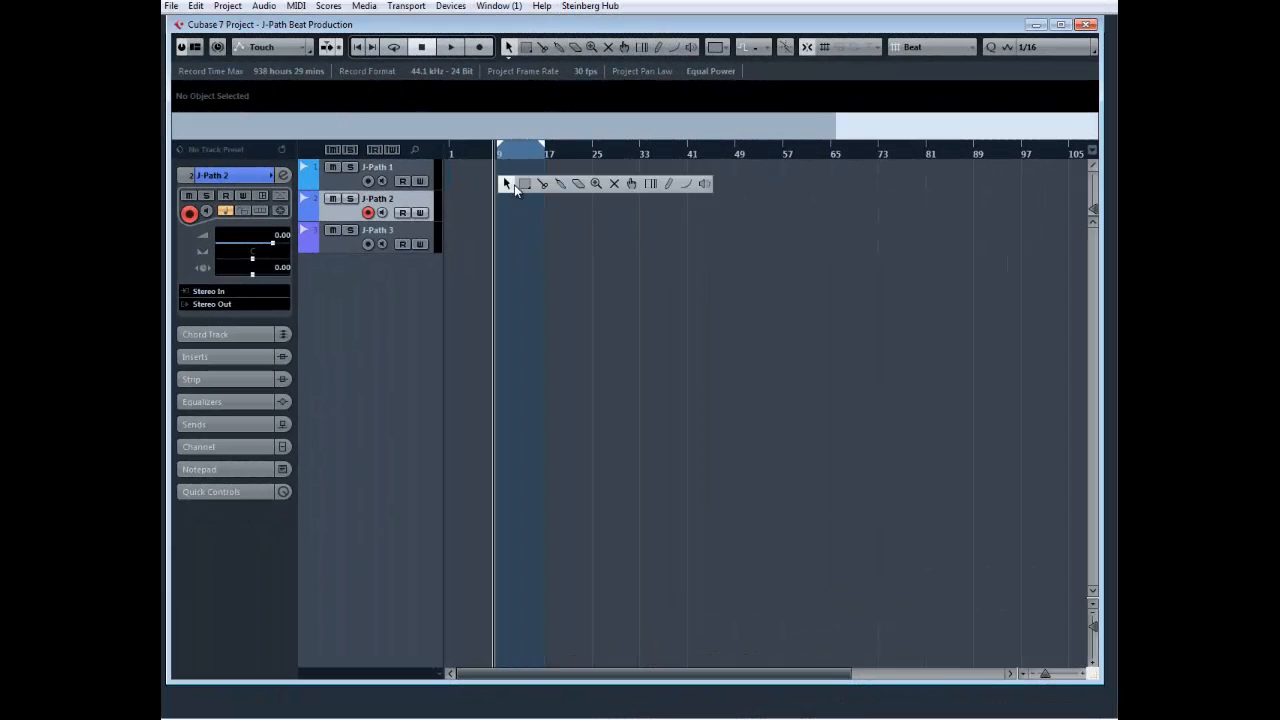
pyautogui.click(665, 185)
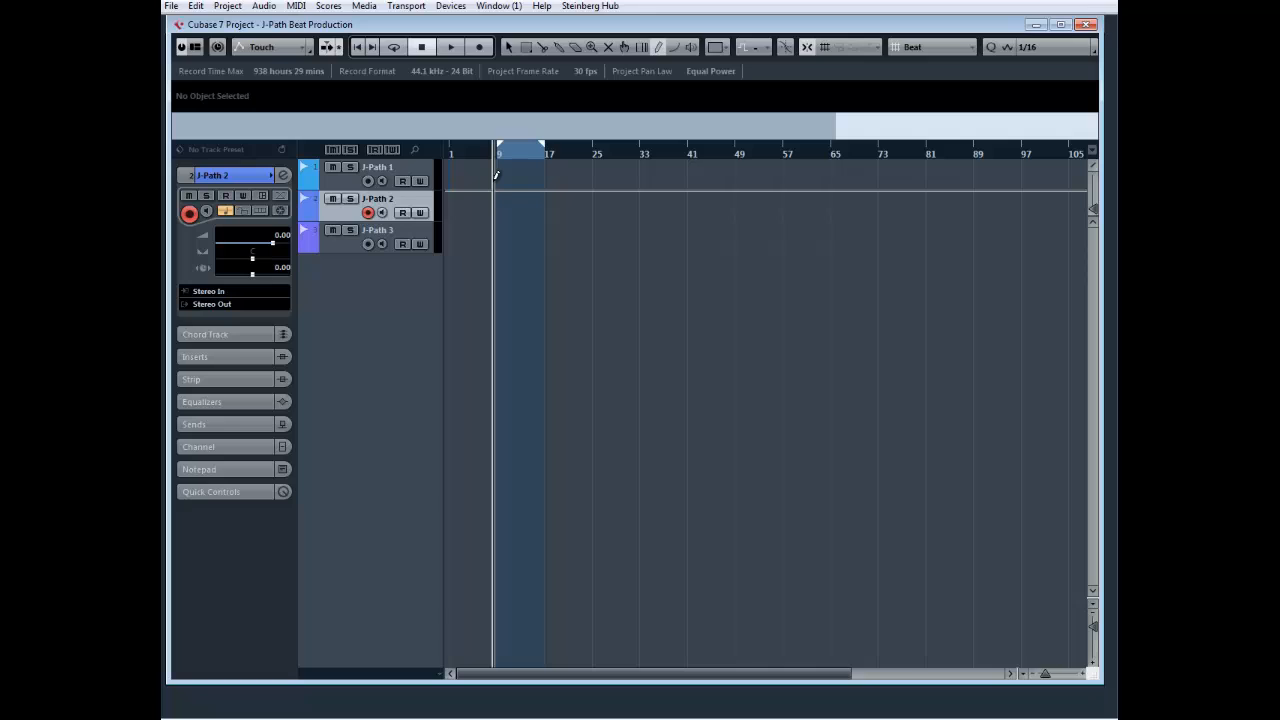
pyautogui.hotkey('shift', 'j')
pyautogui.hotkey('shift', 'j')
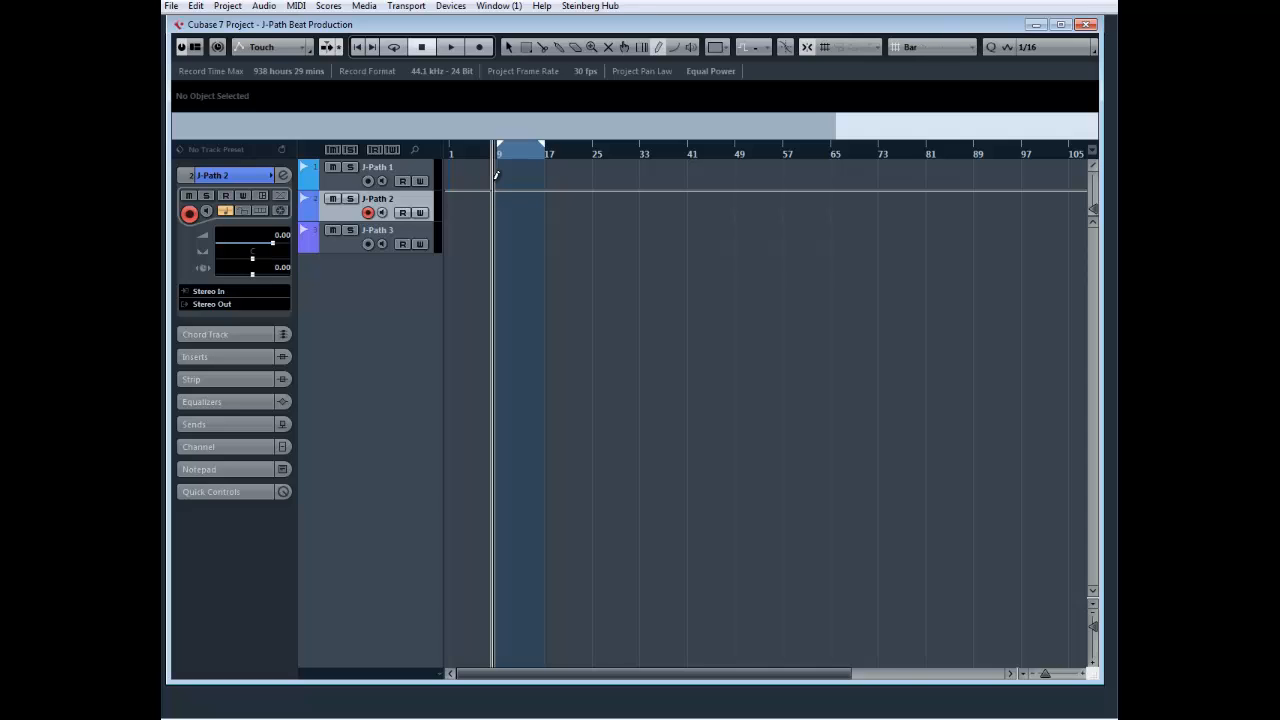
pyautogui.moveTo(497, 175)
pyautogui.mouseDown()
pyautogui.moveTo(597, 196)
pyautogui.moveTo(641, 236)
pyautogui.mouseUp()
pyautogui.rightClick(641, 237)
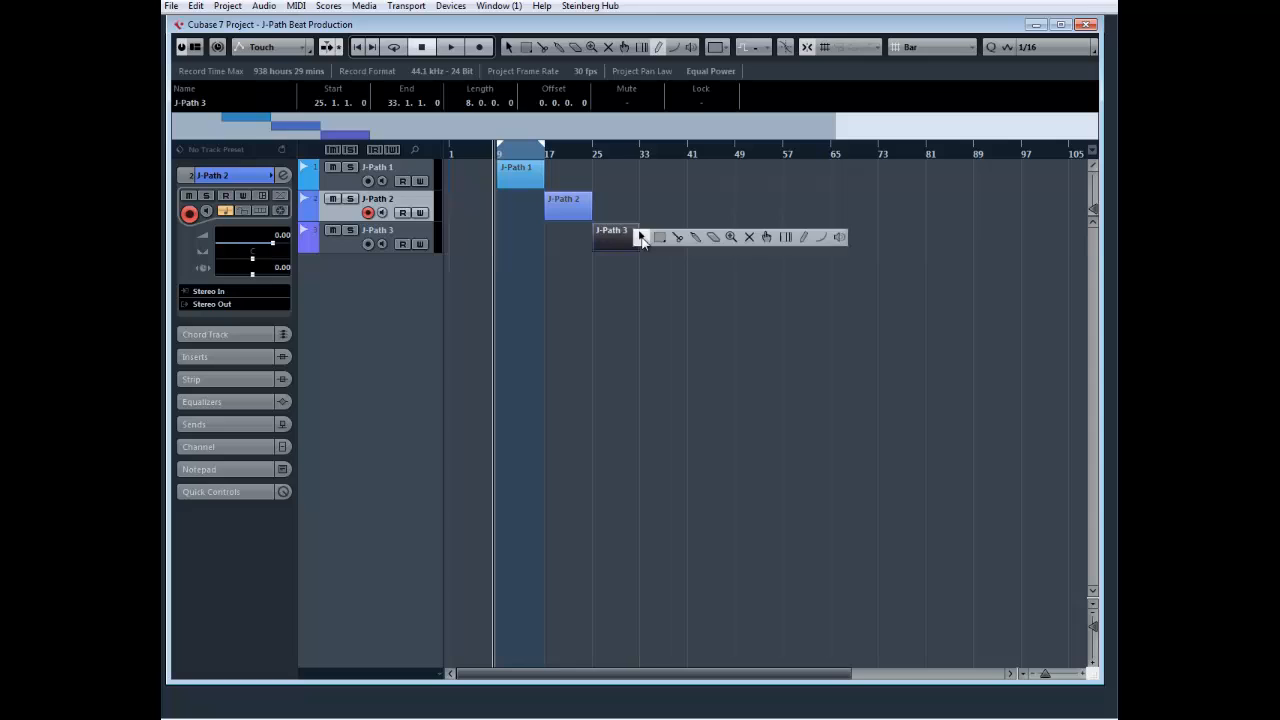
pyautogui.click(641, 237)
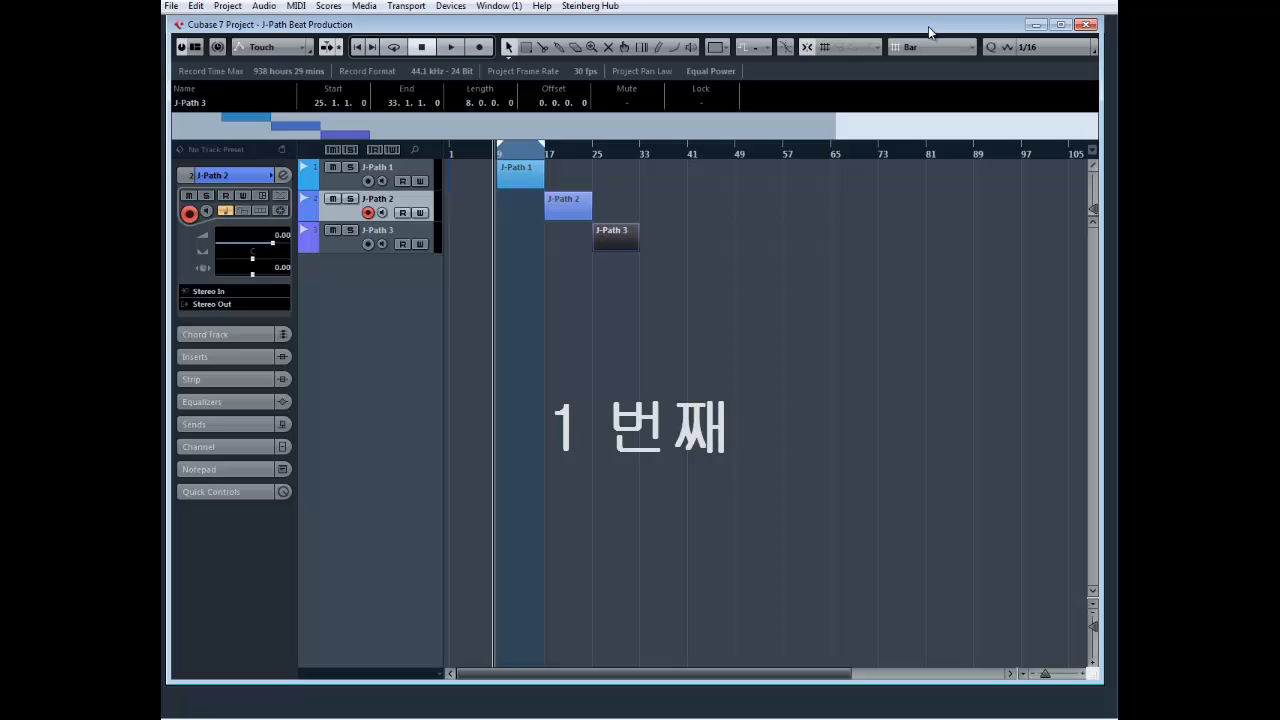
# Zoom the timeline horizontally in and back out around the three drawn parts
pyautogui.press('h')
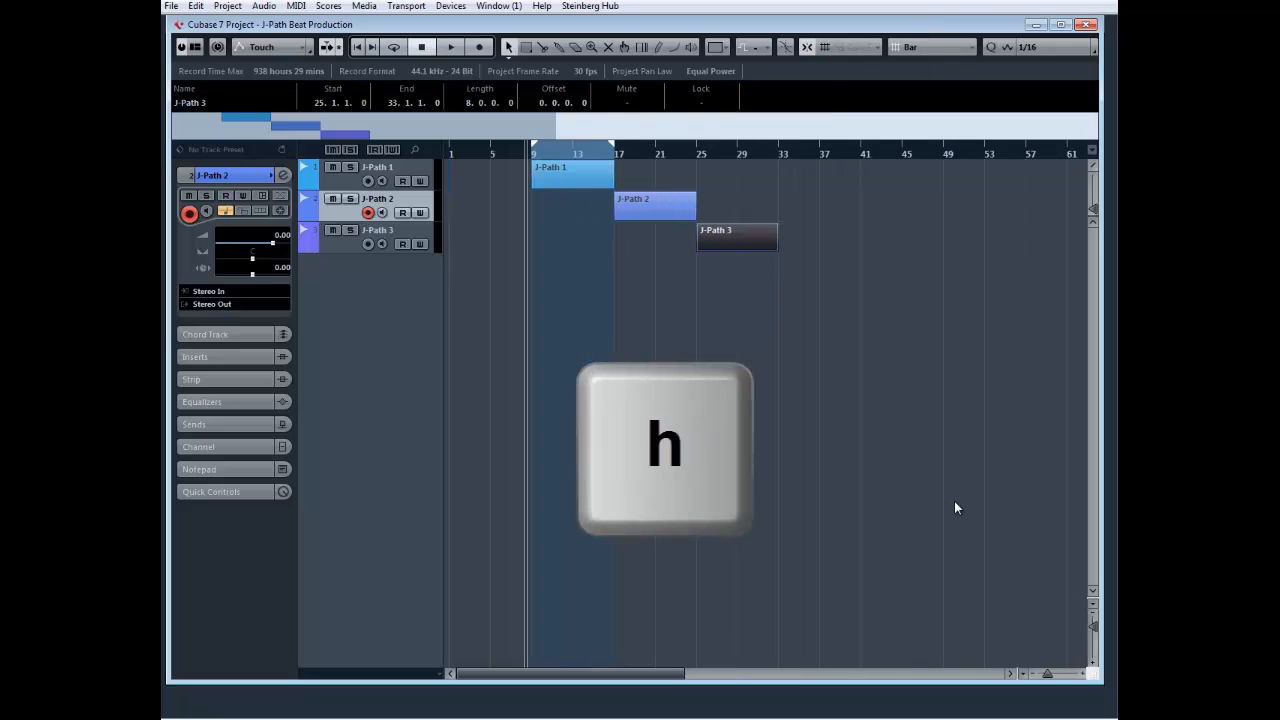
pyautogui.press('h')
pyautogui.press('g')
pyautogui.press('g')
pyautogui.press('g')
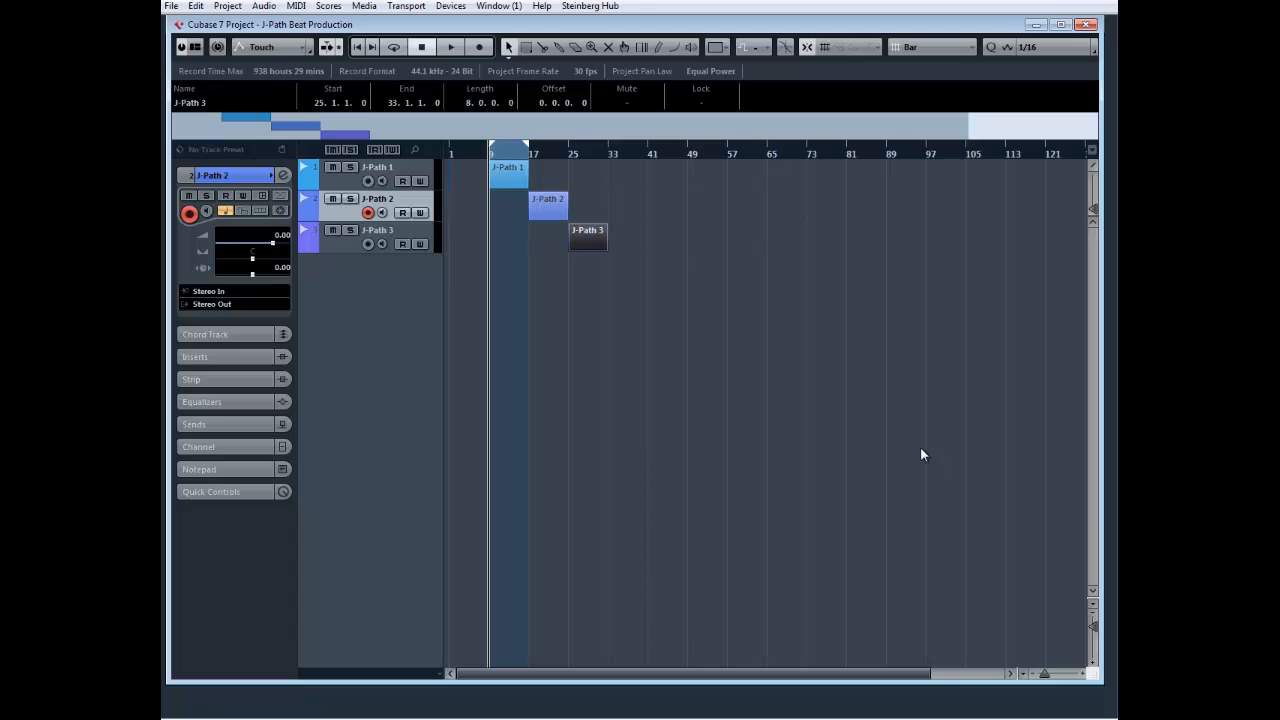
# Place the project cursor within the J-Path 1 part and zoom the timeline in closely on it
pyautogui.click(552, 200)
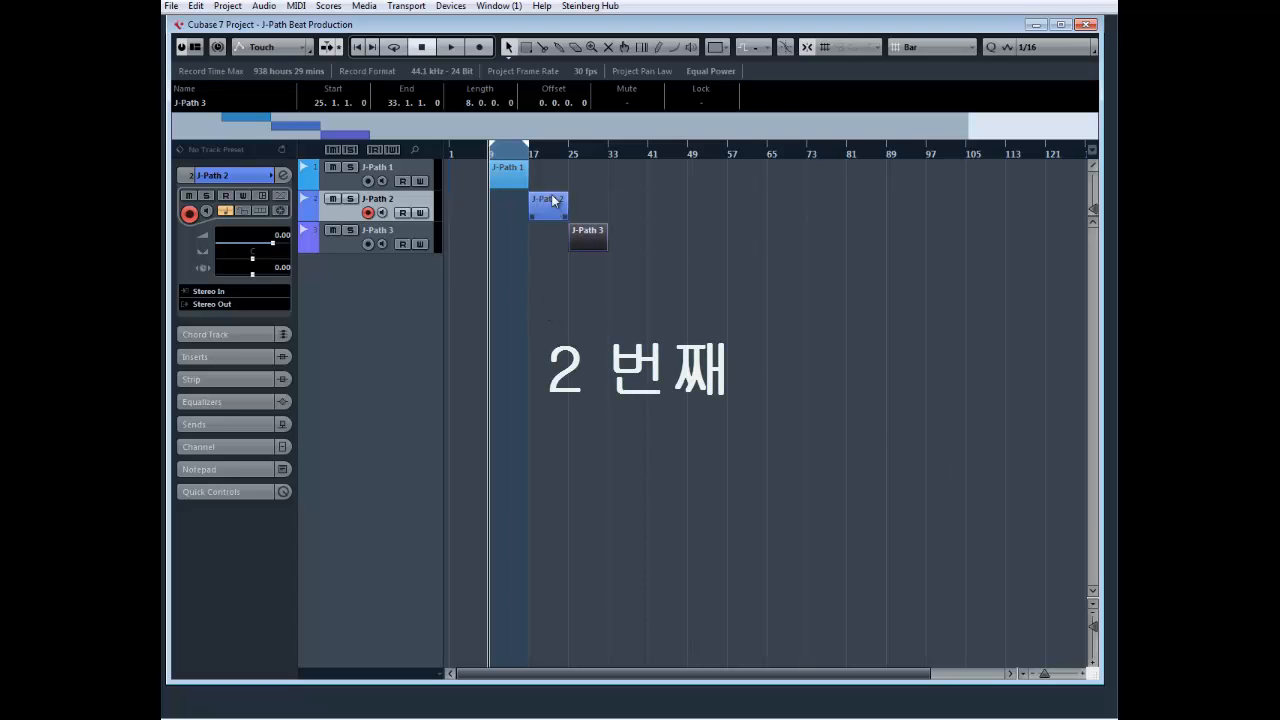
pyautogui.click(507, 160)
pyautogui.scroll(4, 509, 158)
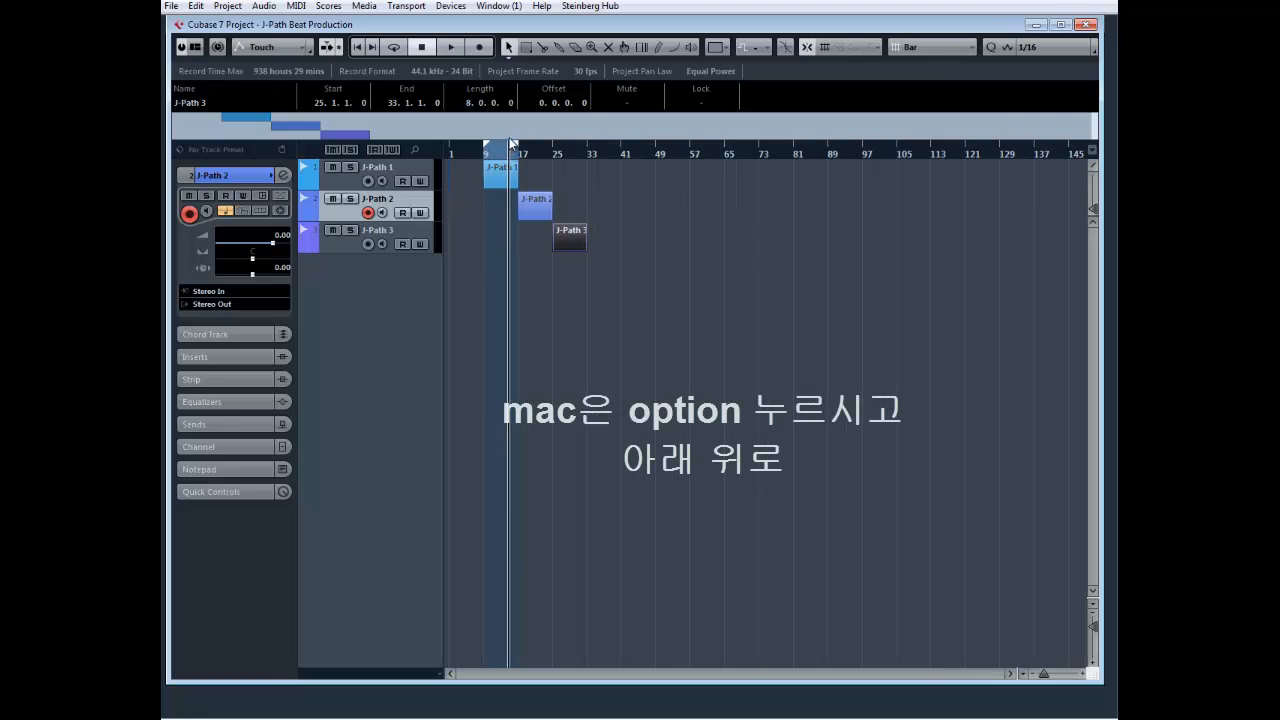
pyautogui.scroll(5, 510, 155)
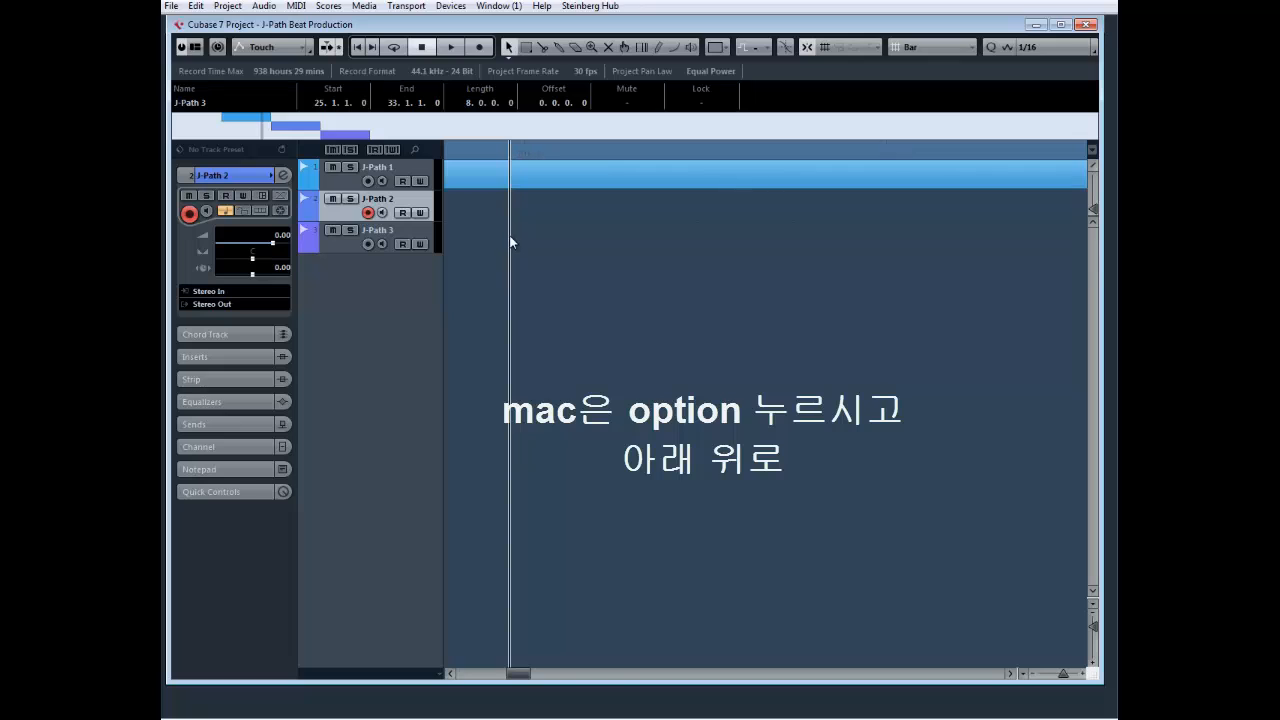
# Zoom the timeline out to the whole project and frame the J-Path 2 part in the view using the project overview
pyautogui.scroll(-7, 506, 170)
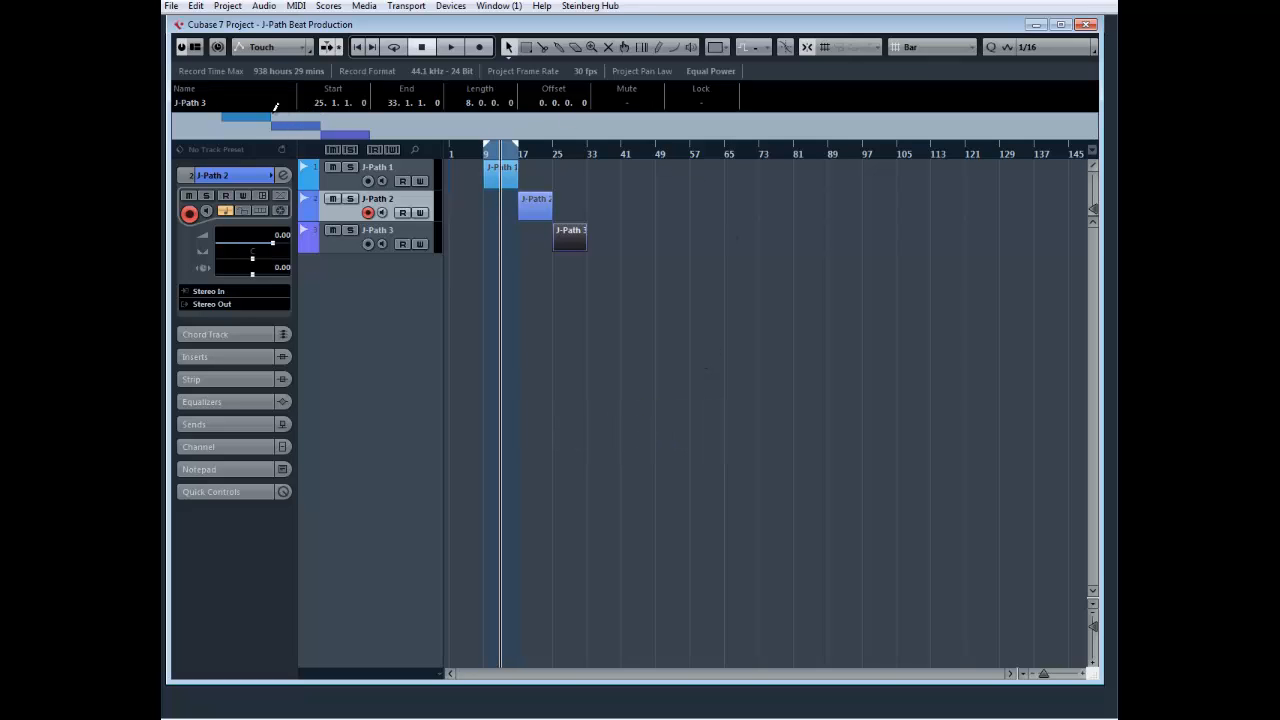
pyautogui.moveTo(263, 115); pyautogui.dragTo(354, 127)
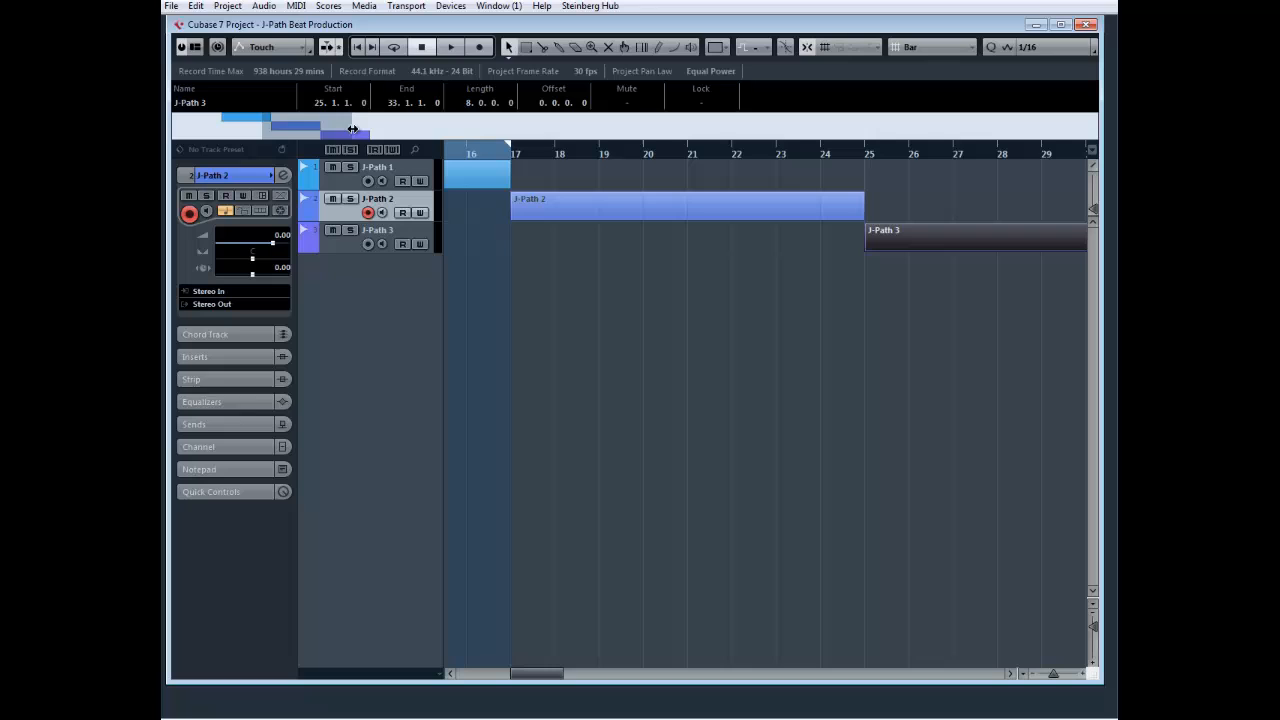
pyautogui.rightClick(564, 264)
pyautogui.click(564, 264)
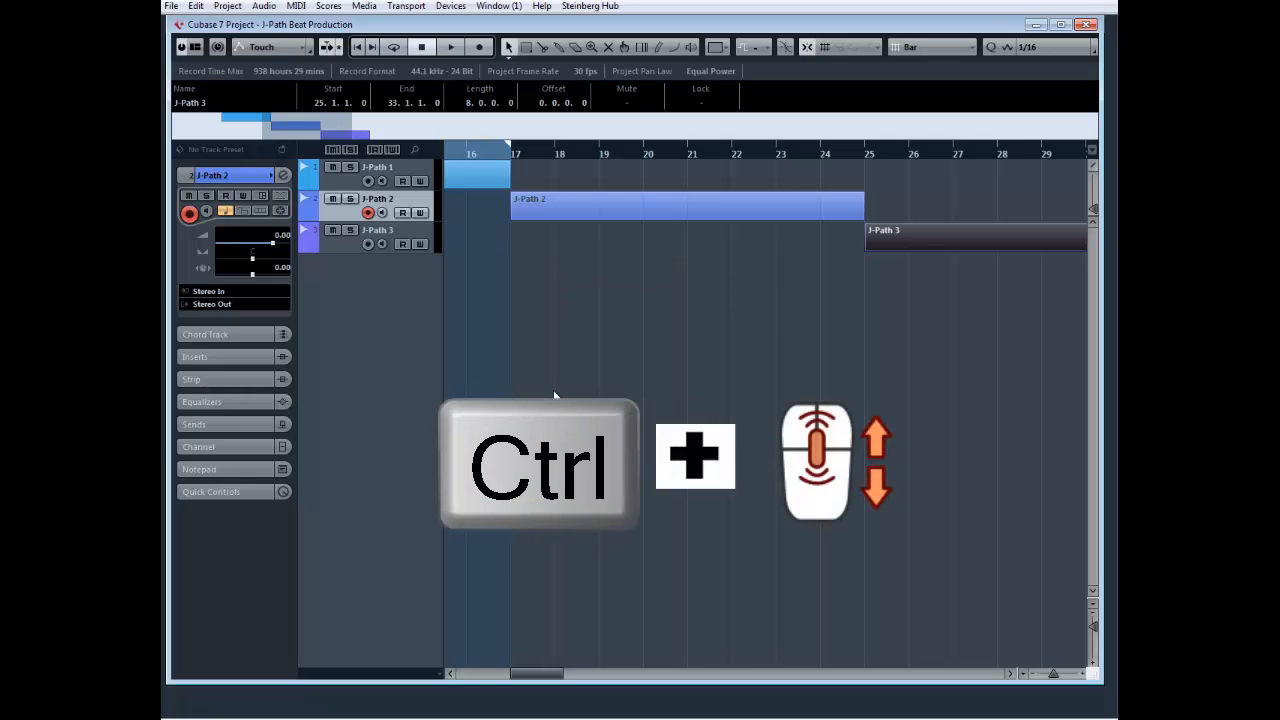
# Zoom the timeline out horizontally to the full project length and back in slightly around the three parts
pyautogui.scroll(-3, 555, 395)
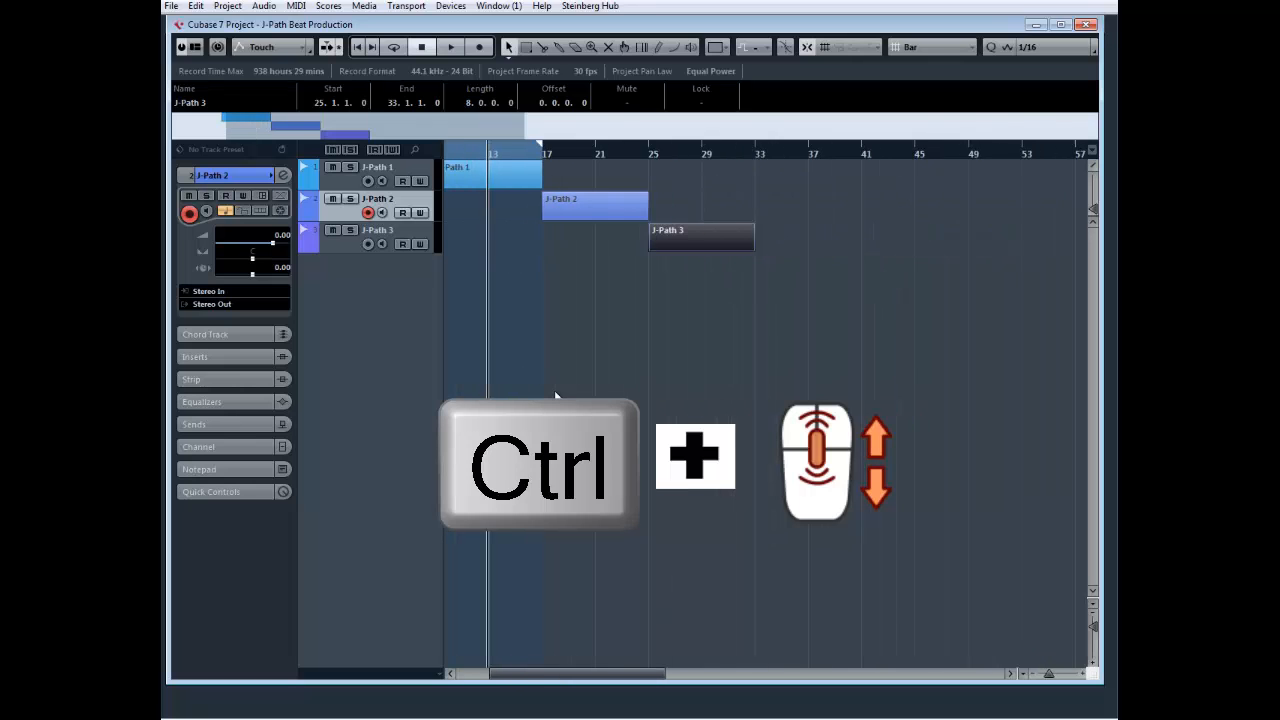
pyautogui.keyDown('ctrl'); pyautogui.scroll(-4, 555, 395); pyautogui.keyUp('ctrl')
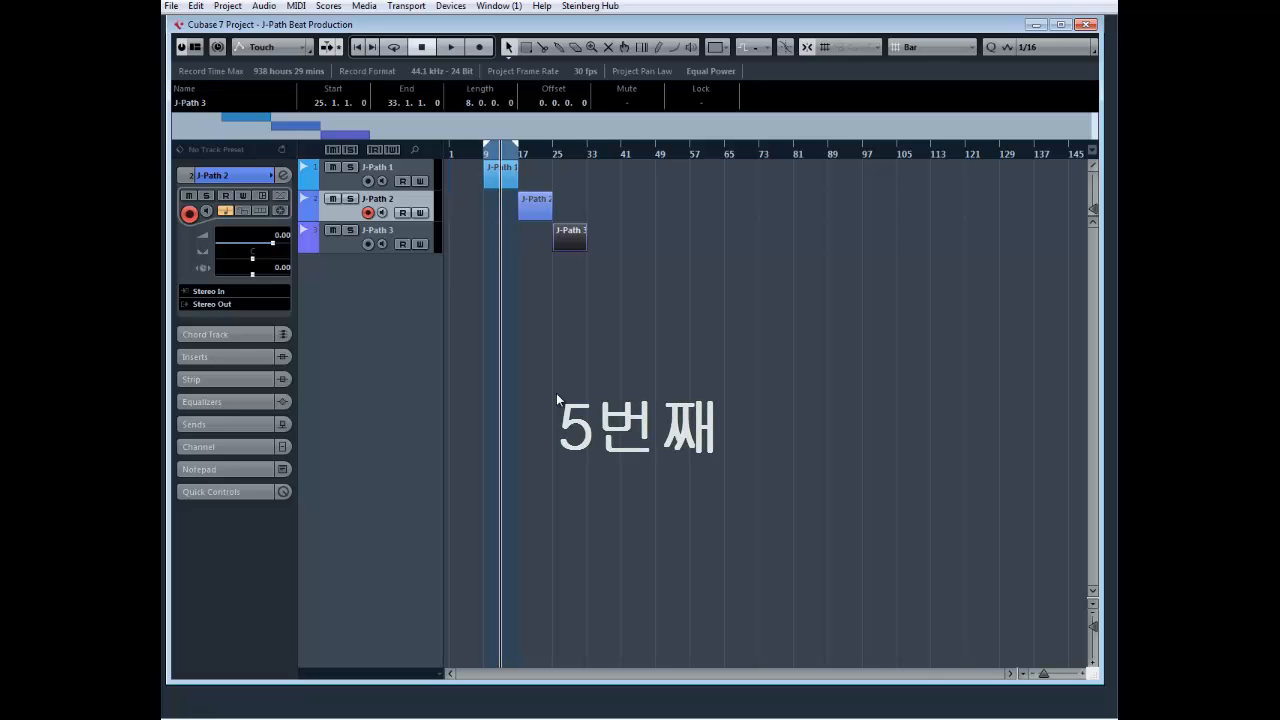
pyautogui.keyDown('ctrl'); pyautogui.scroll(2, 556, 393); pyautogui.keyUp('ctrl')
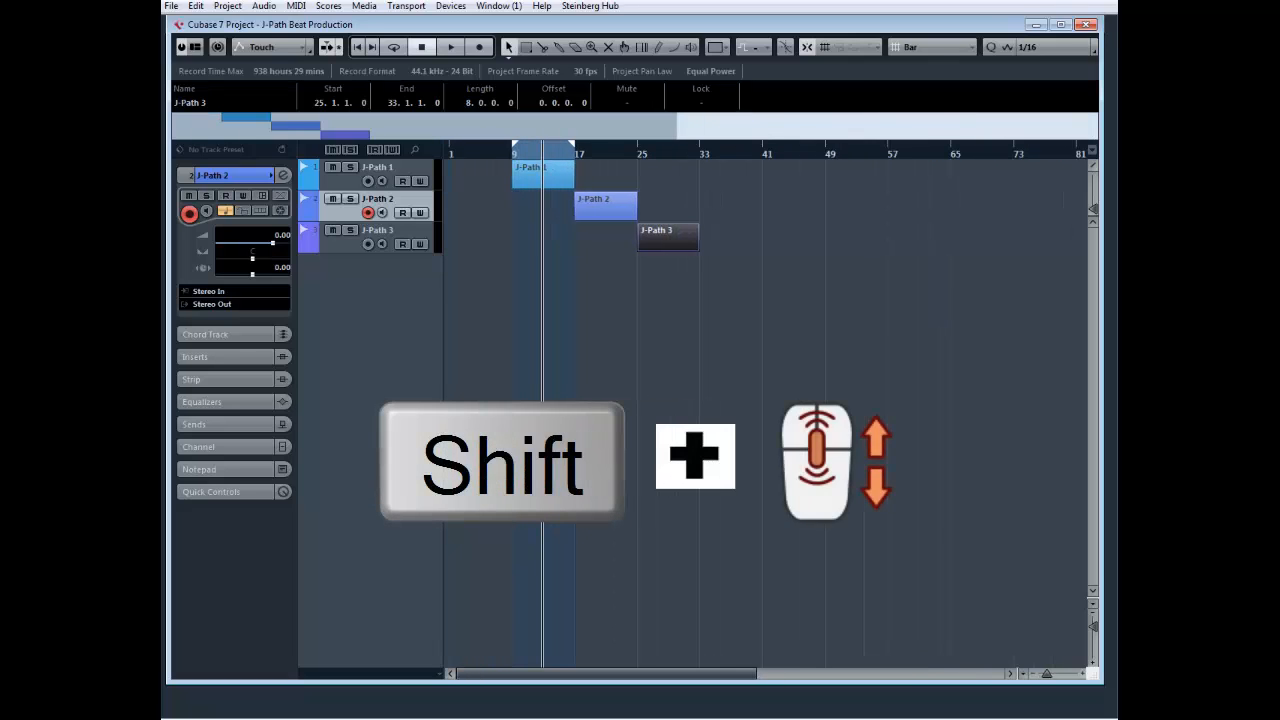
# Scroll the timeline sideways back and forth, ending at bar 1
pyautogui.hscroll(3, 700, 400)
pyautogui.hscroll(-3, 700, 400)
pyautogui.hscroll(1, 700, 400)
pyautogui.hscroll(-1, 700, 400)
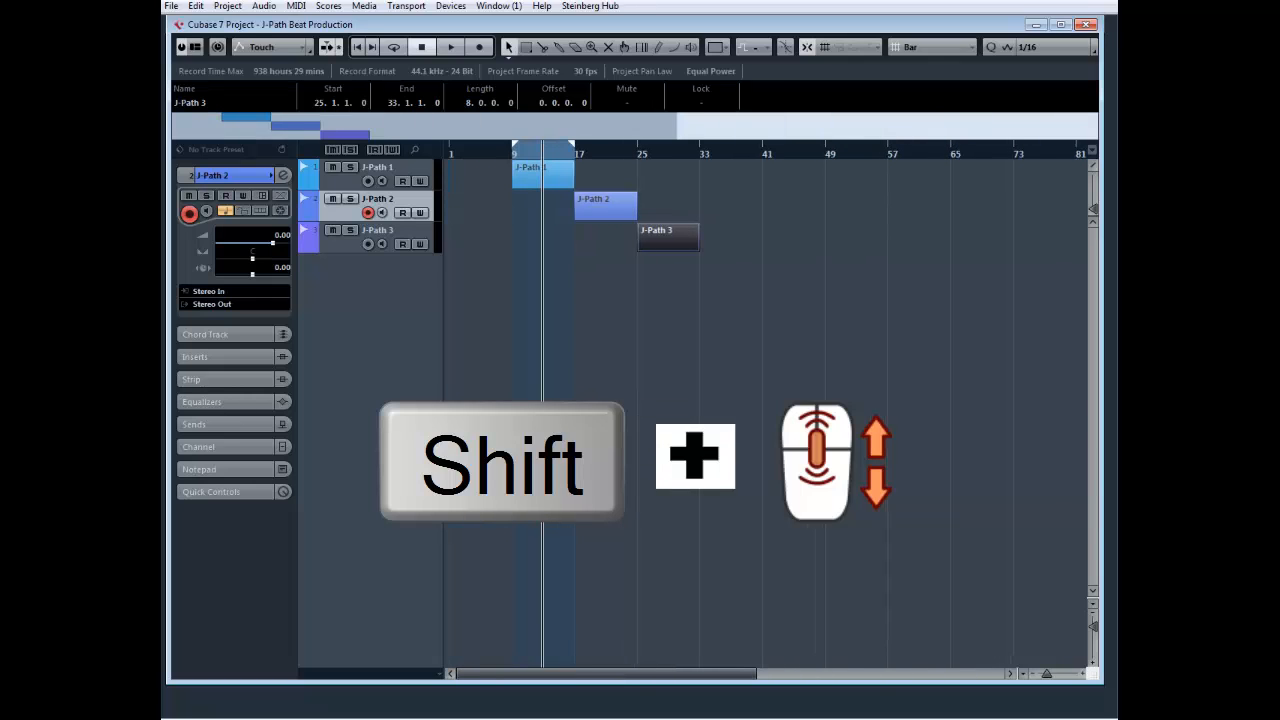
pyautogui.hscroll(1, 700, 400)
pyautogui.hscroll(-1, 700, 400)
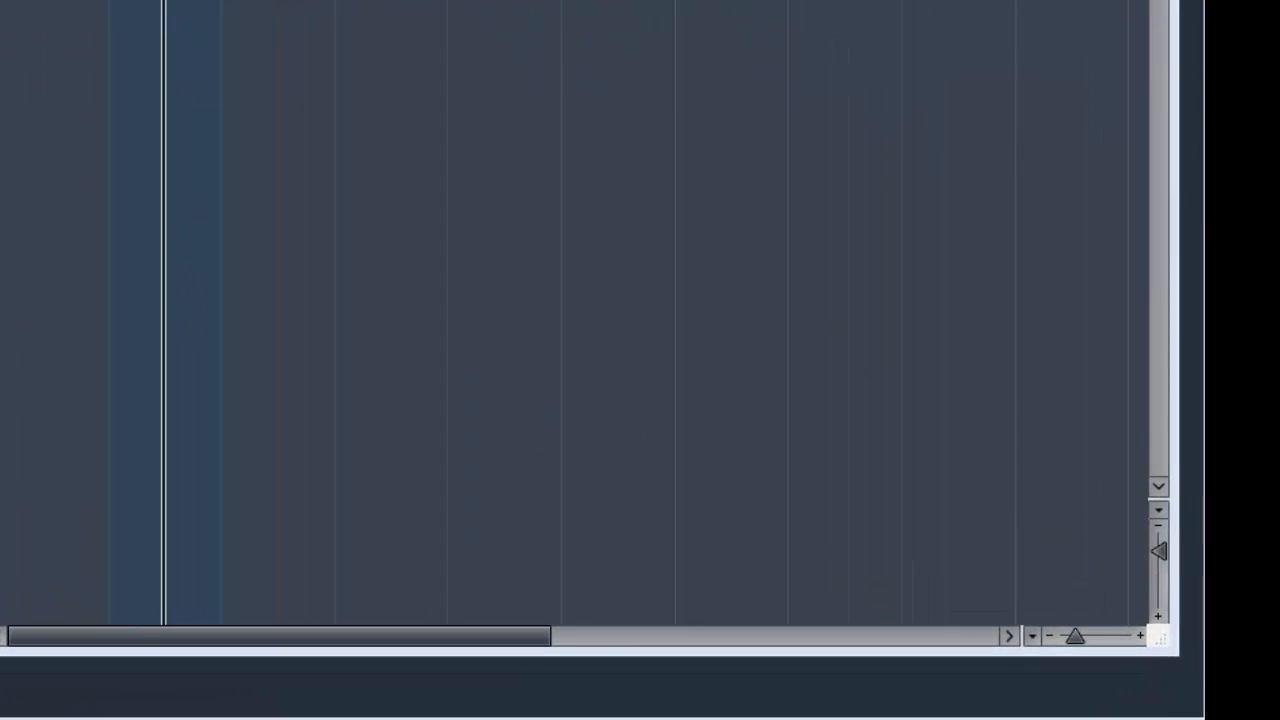
# Zoom the timeline in and out with the horizontal zoom slider
pyautogui.click(1082, 309)
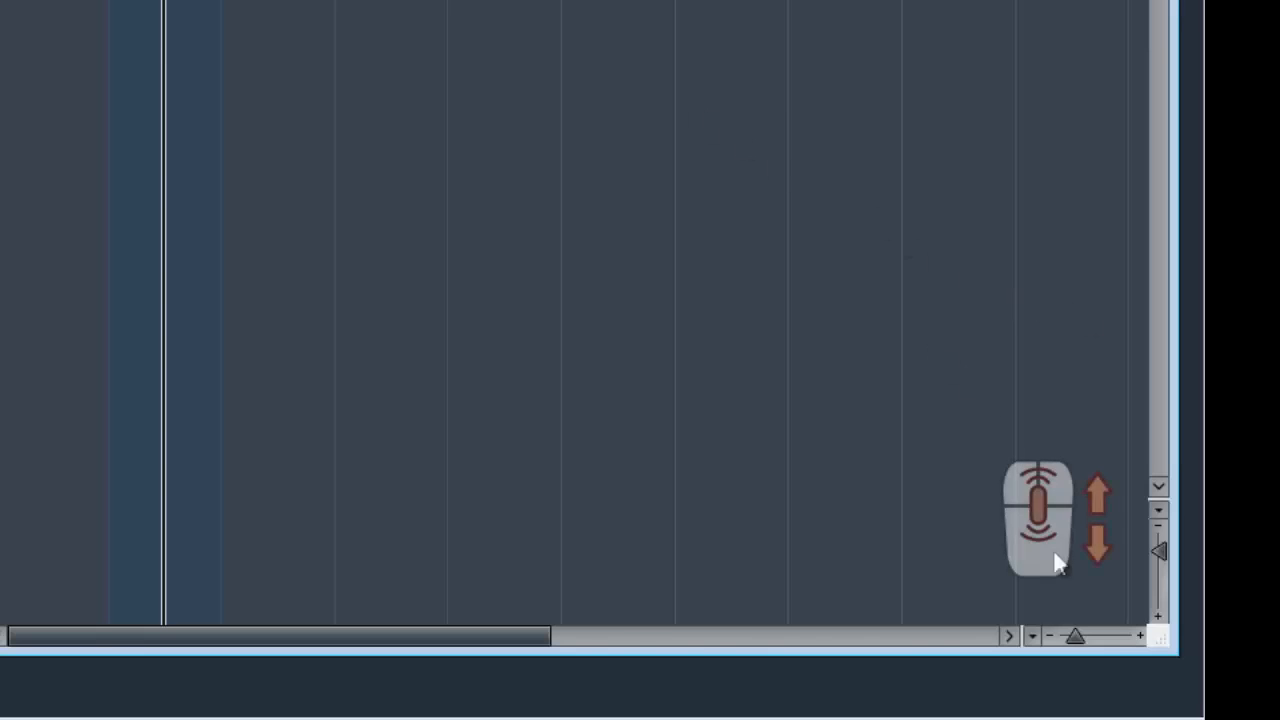
pyautogui.scroll(5, 1075, 640)
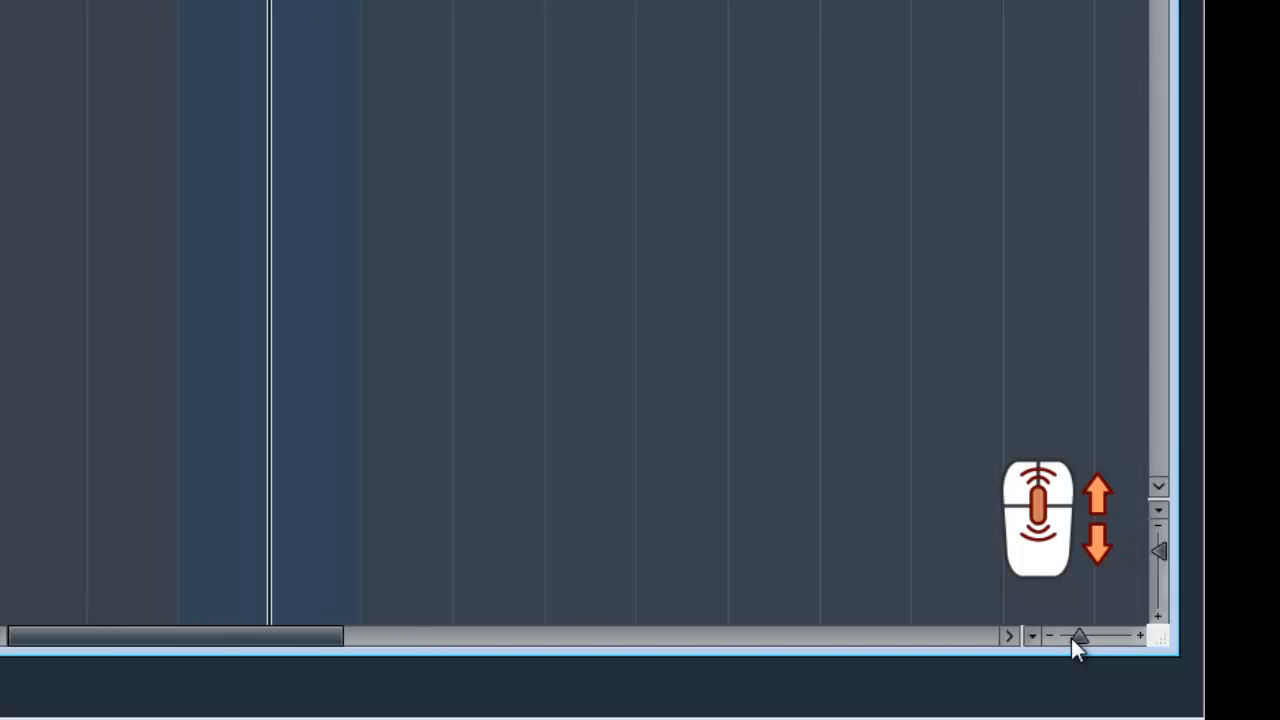
pyautogui.scroll(-5, 1075, 640)
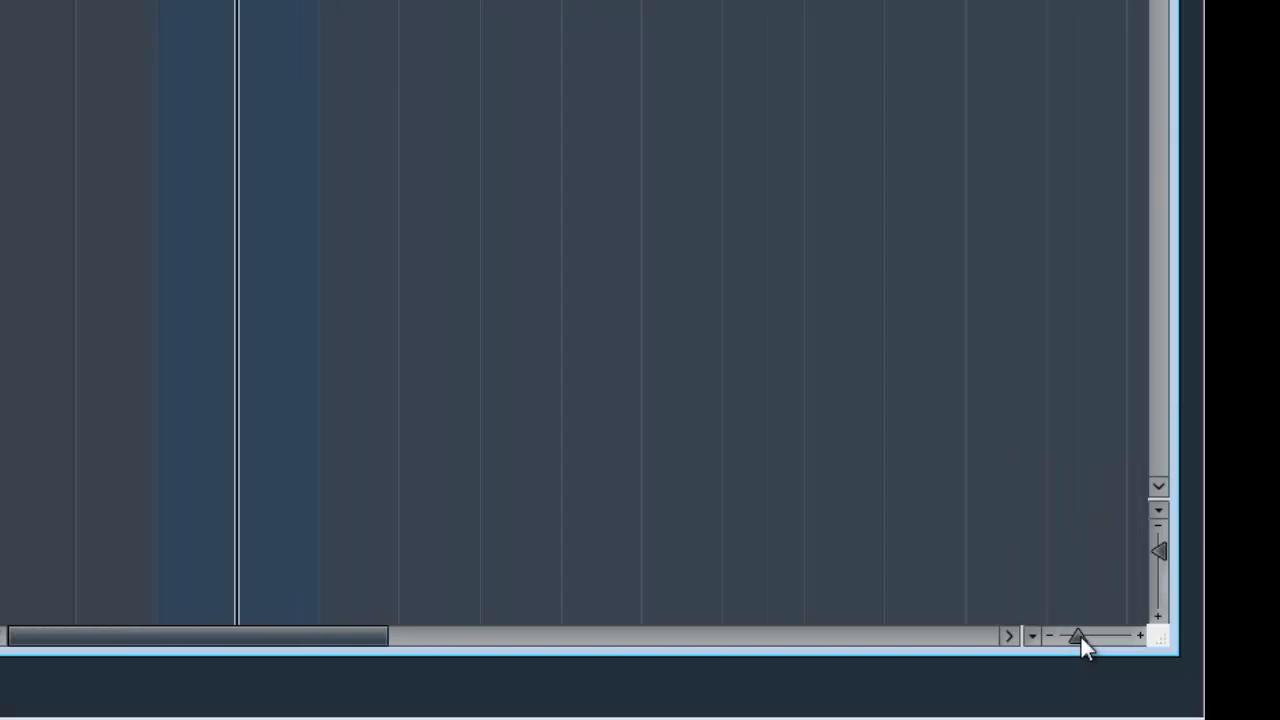
pyautogui.scroll(2, 1081, 637)
pyautogui.scroll(-2, 1081, 637)
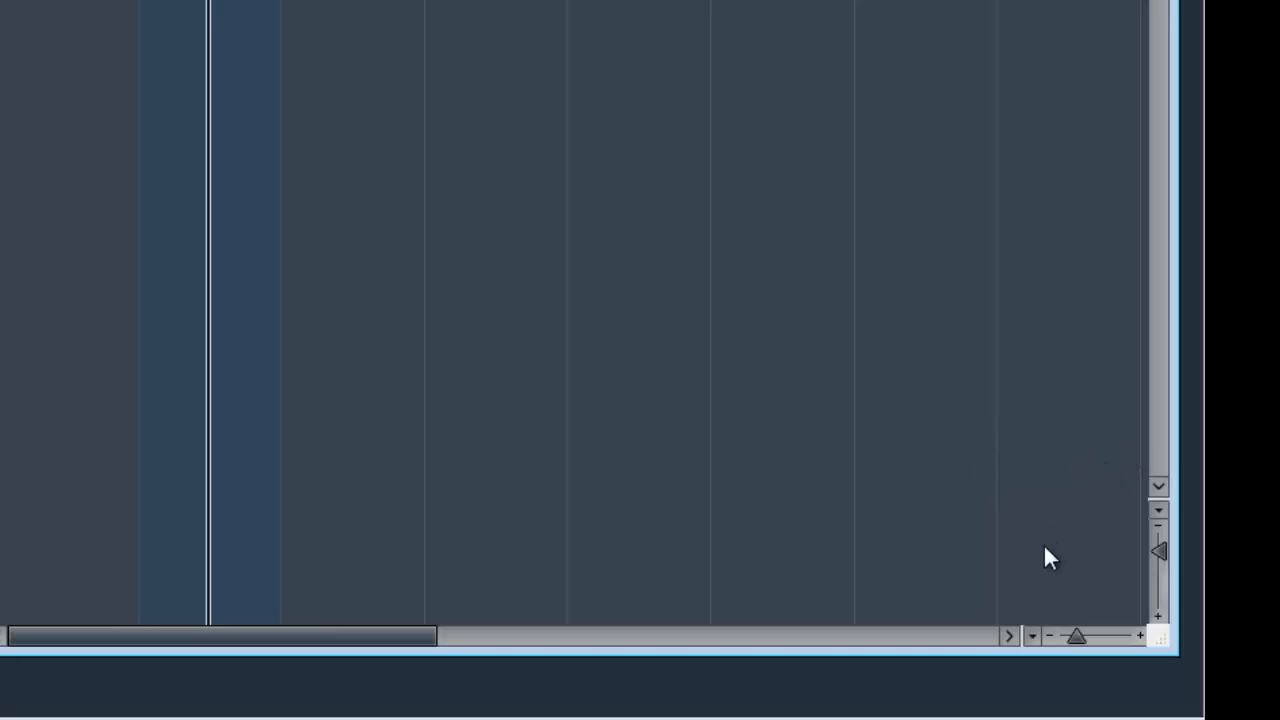
# Apply the Zoom Full preset to the timeline, followed by Zoom to Locators
pyautogui.click(1030, 636)
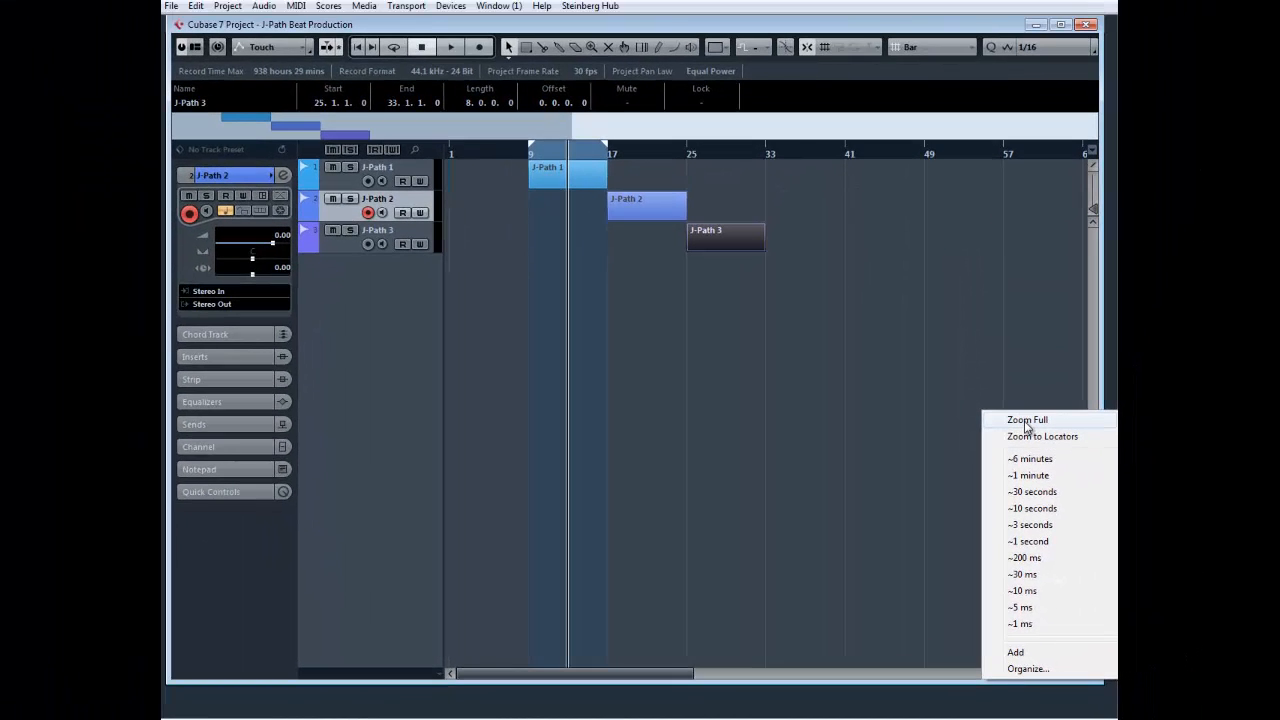
pyautogui.click(1026, 421)
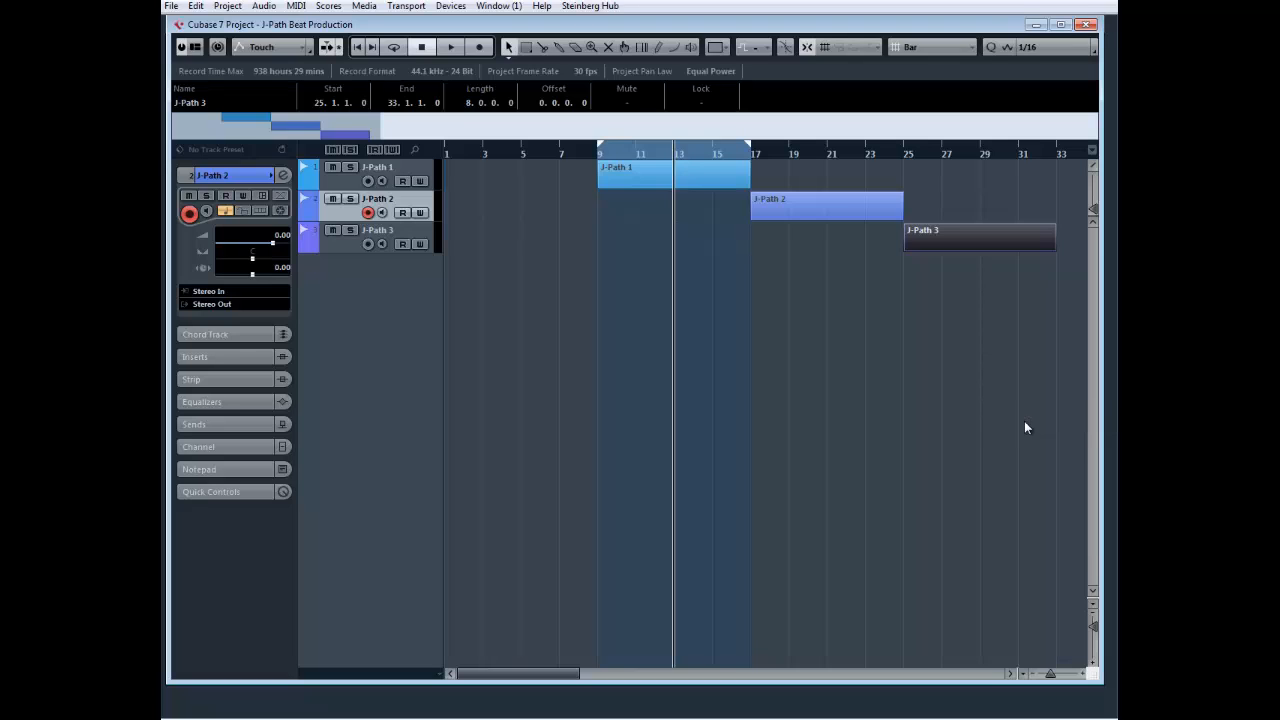
pyautogui.click(1022, 673)
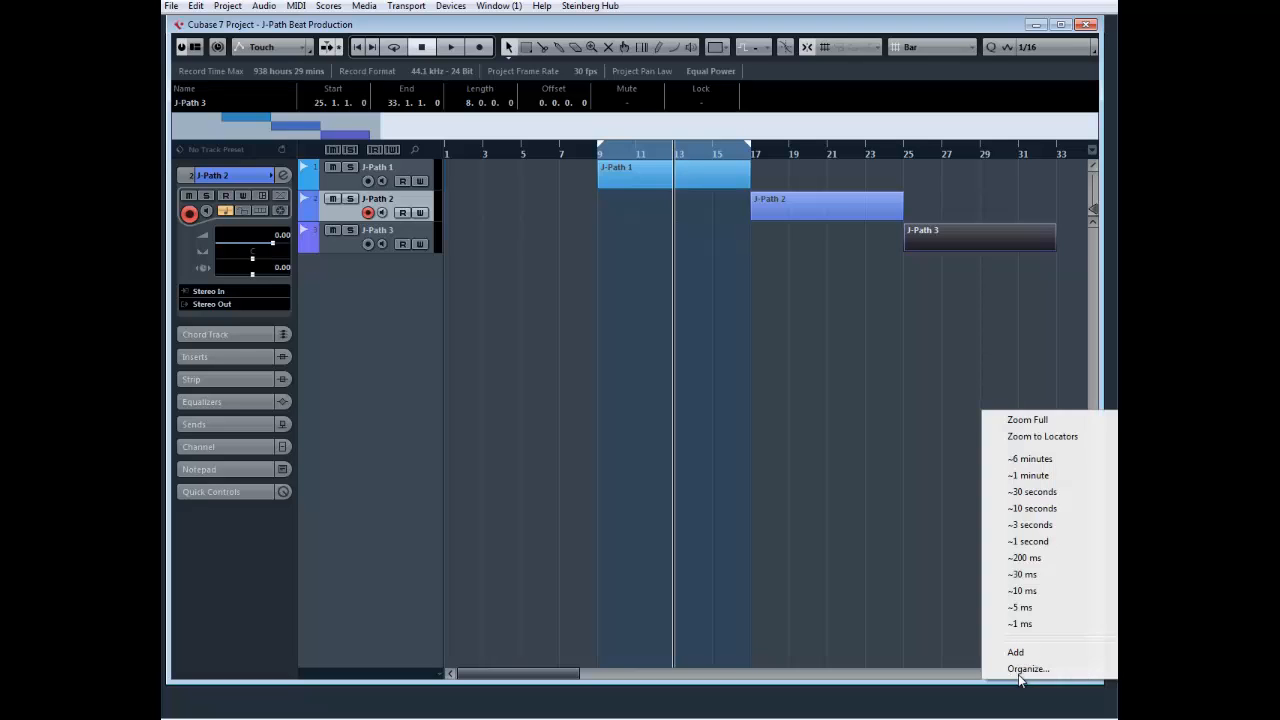
pyautogui.click(1025, 438)
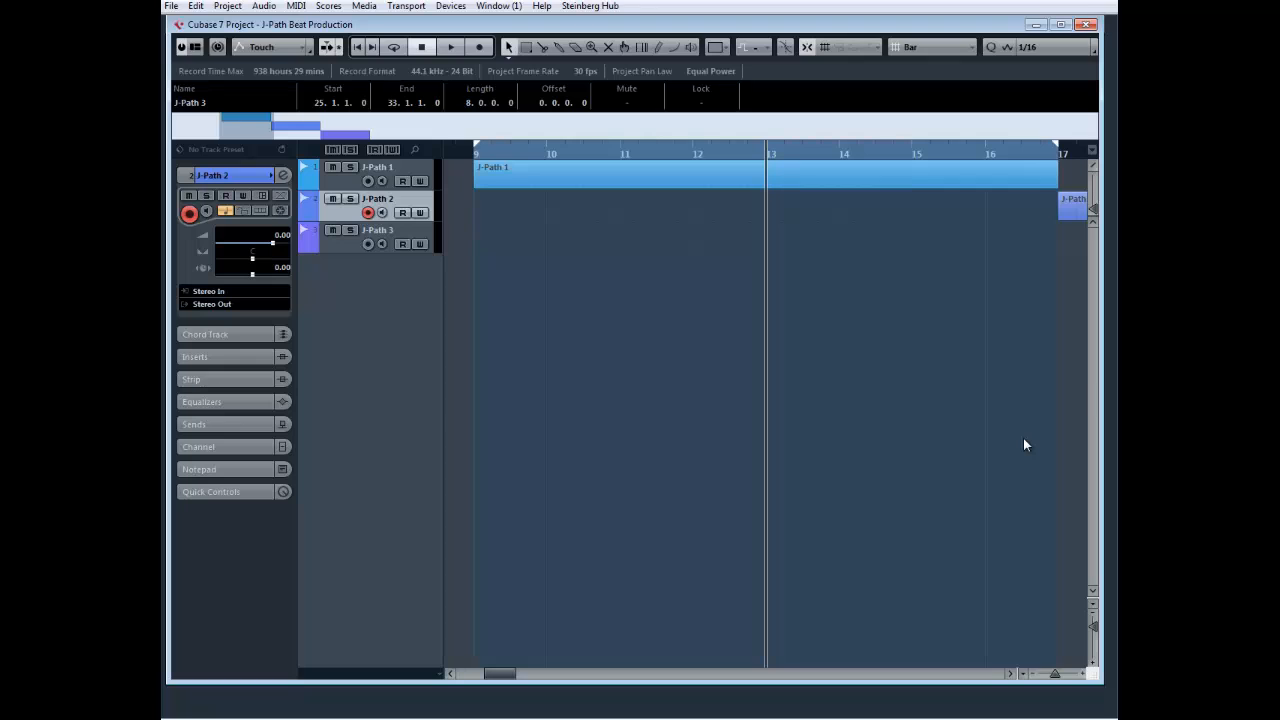
# Save the current horizontal zoom as a new preset named J-Path Zoom
pyautogui.click(1022, 673)
pyautogui.click(1023, 652)
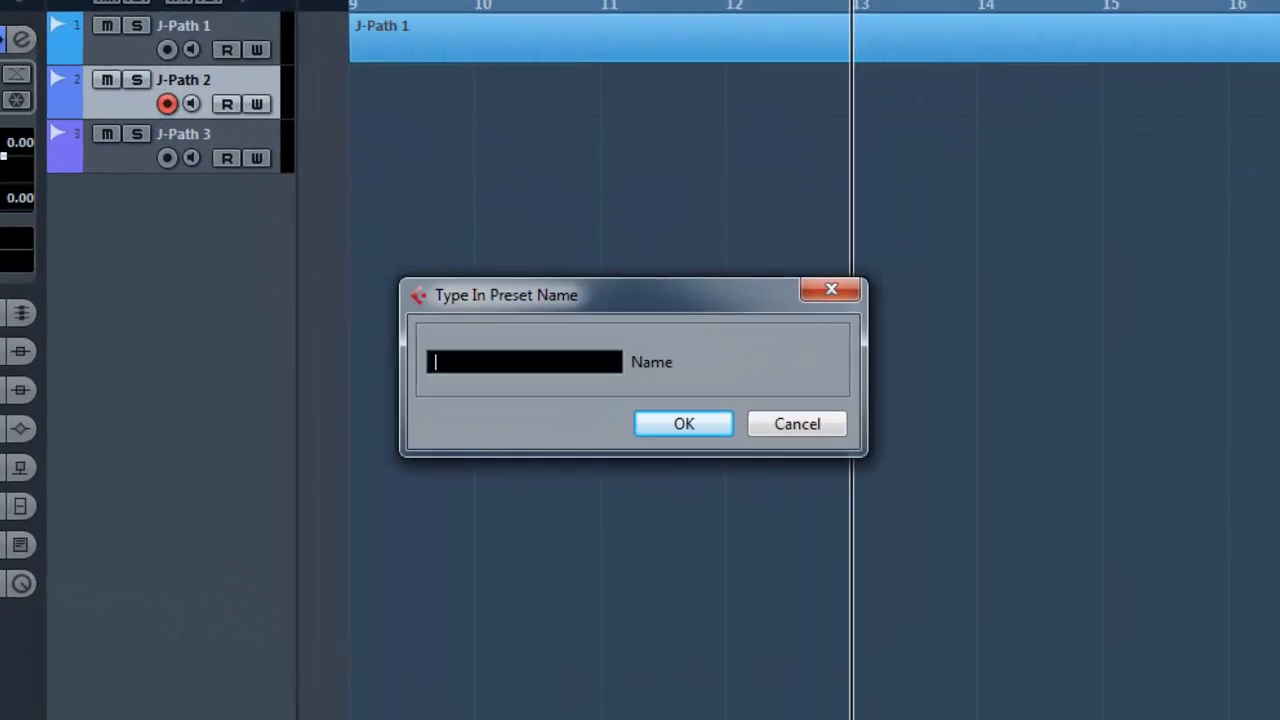
pyautogui.write('J-Pa')
pyautogui.write('th Zoom')
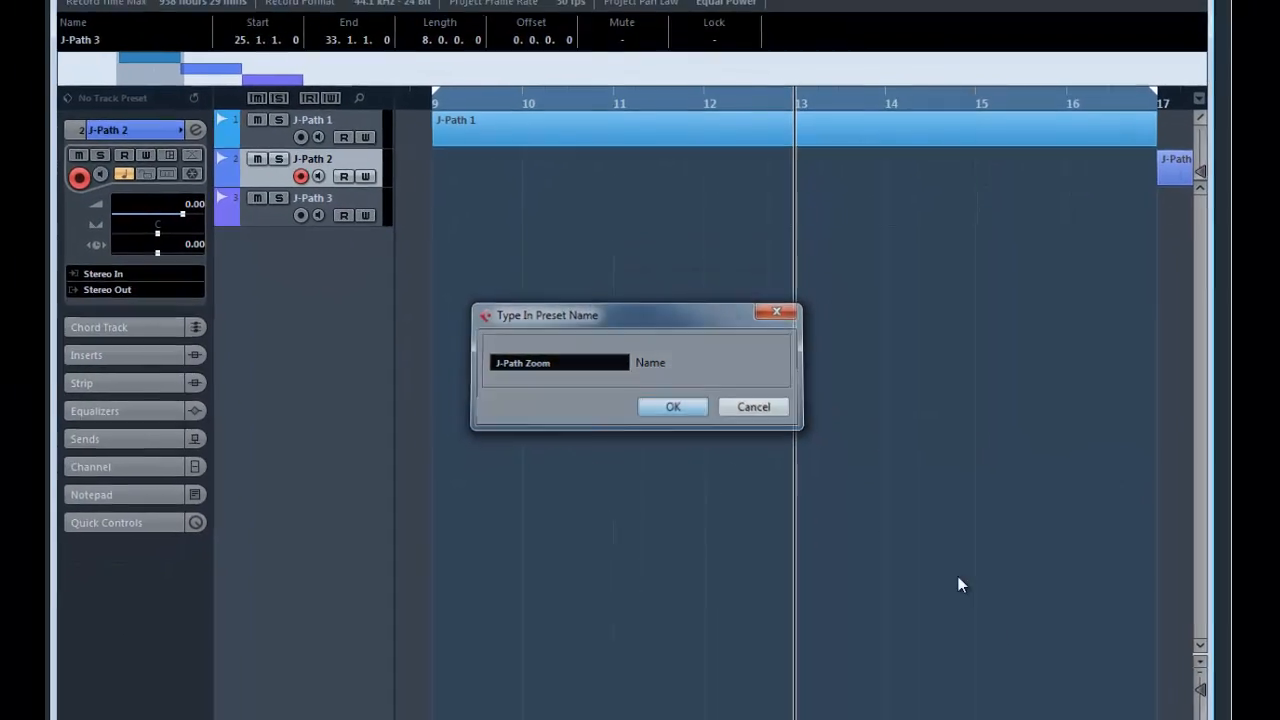
pyautogui.press('Return')
# Open the Organize Zoom Presets dialog, select the J-Path Zoom preset, and close the dialog without renaming or deleting it
pyautogui.click(975, 665)
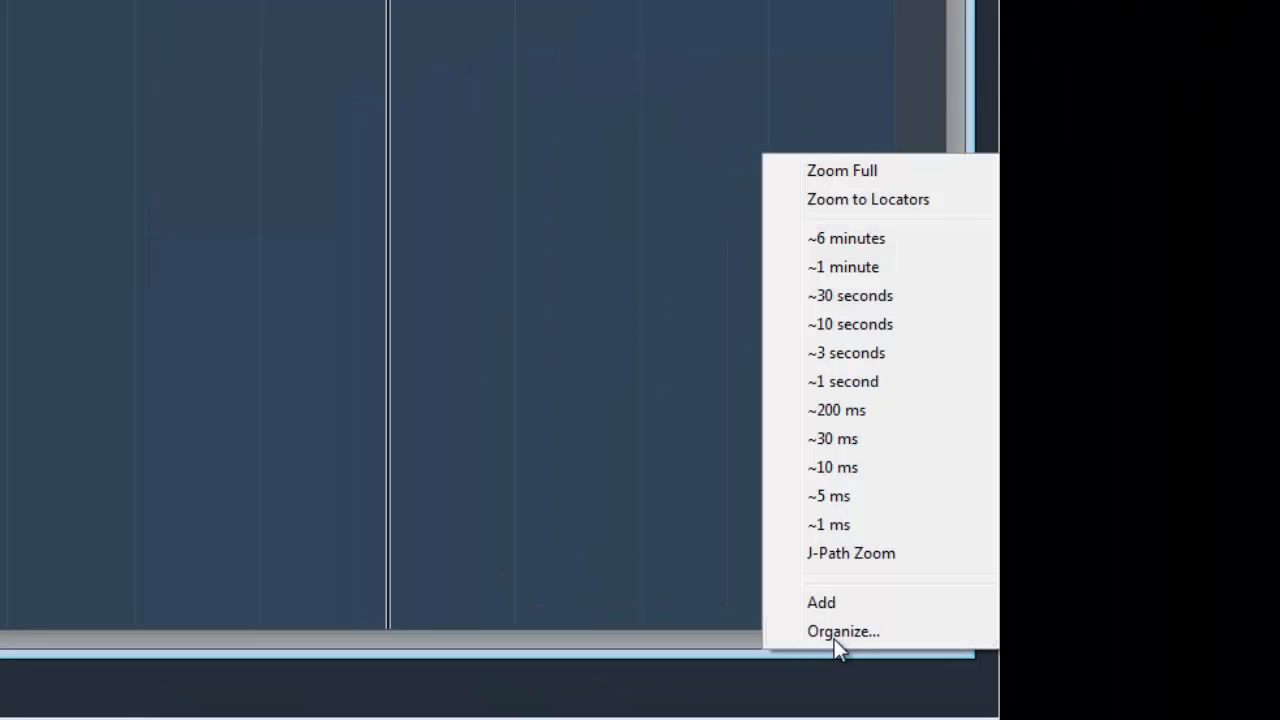
pyautogui.click(836, 631)
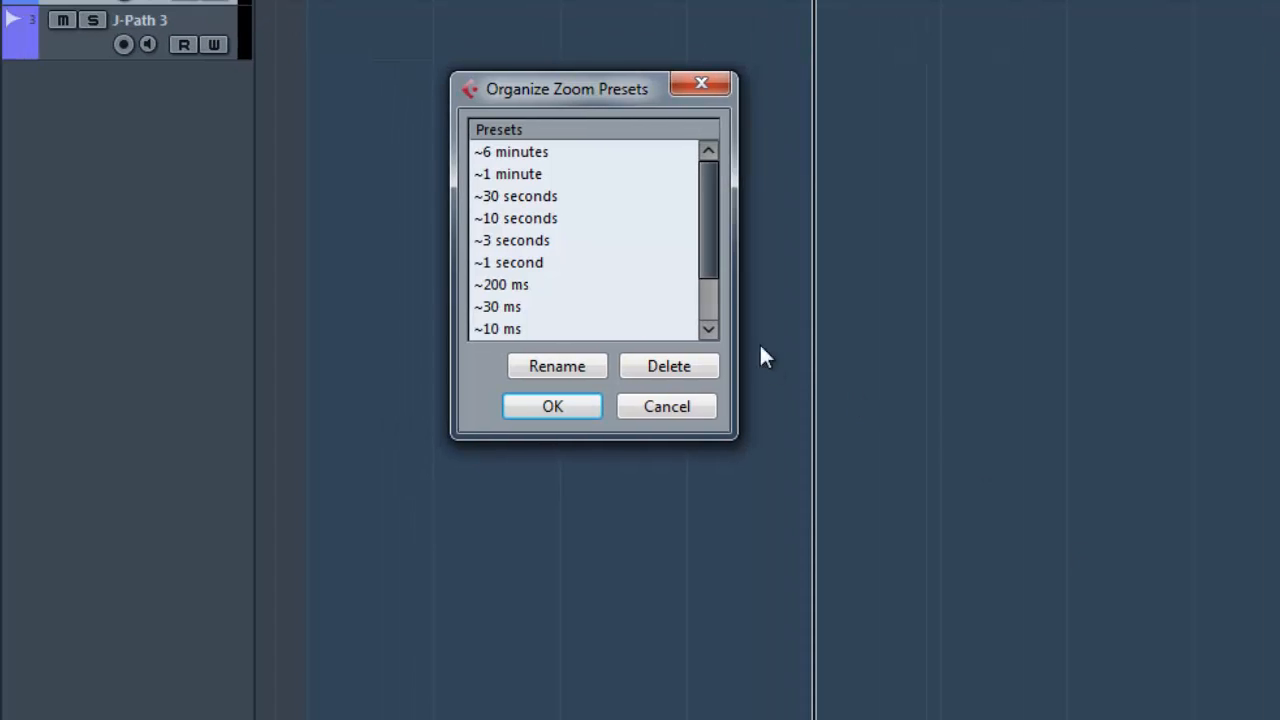
pyautogui.moveTo(703, 264); pyautogui.dragTo(716, 315)
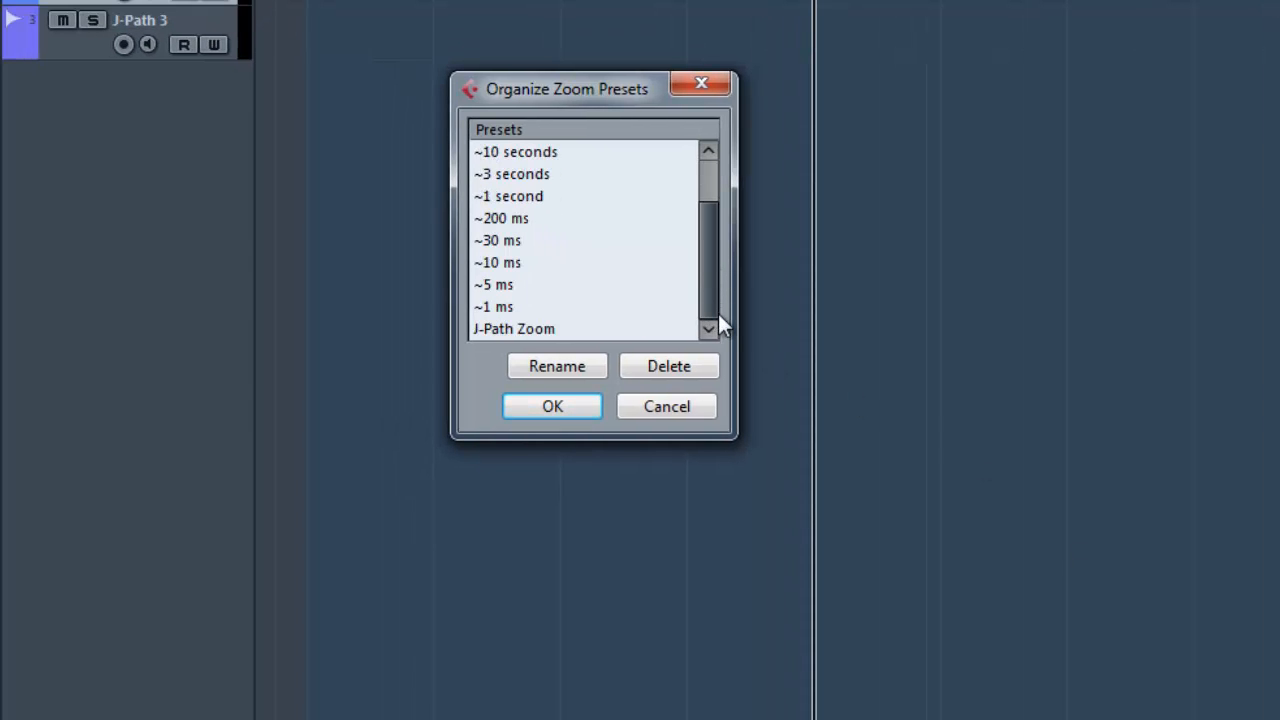
pyautogui.click(520, 333)
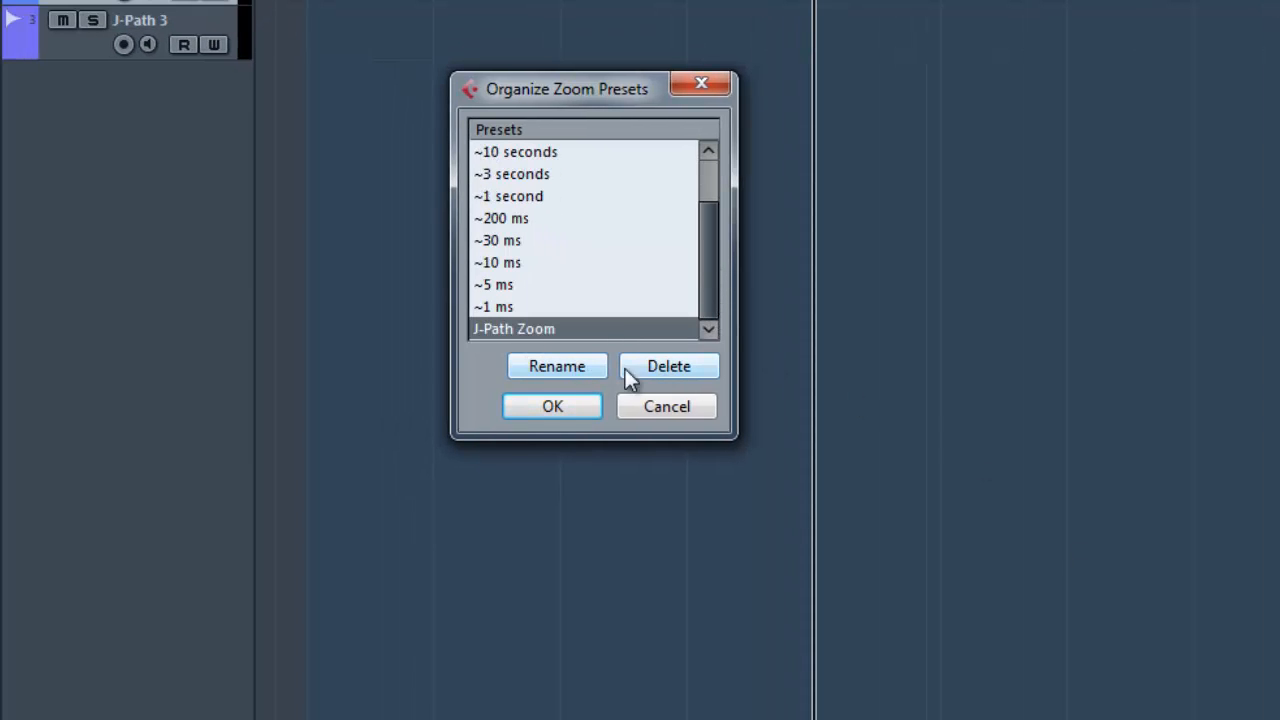
pyautogui.click(563, 405)
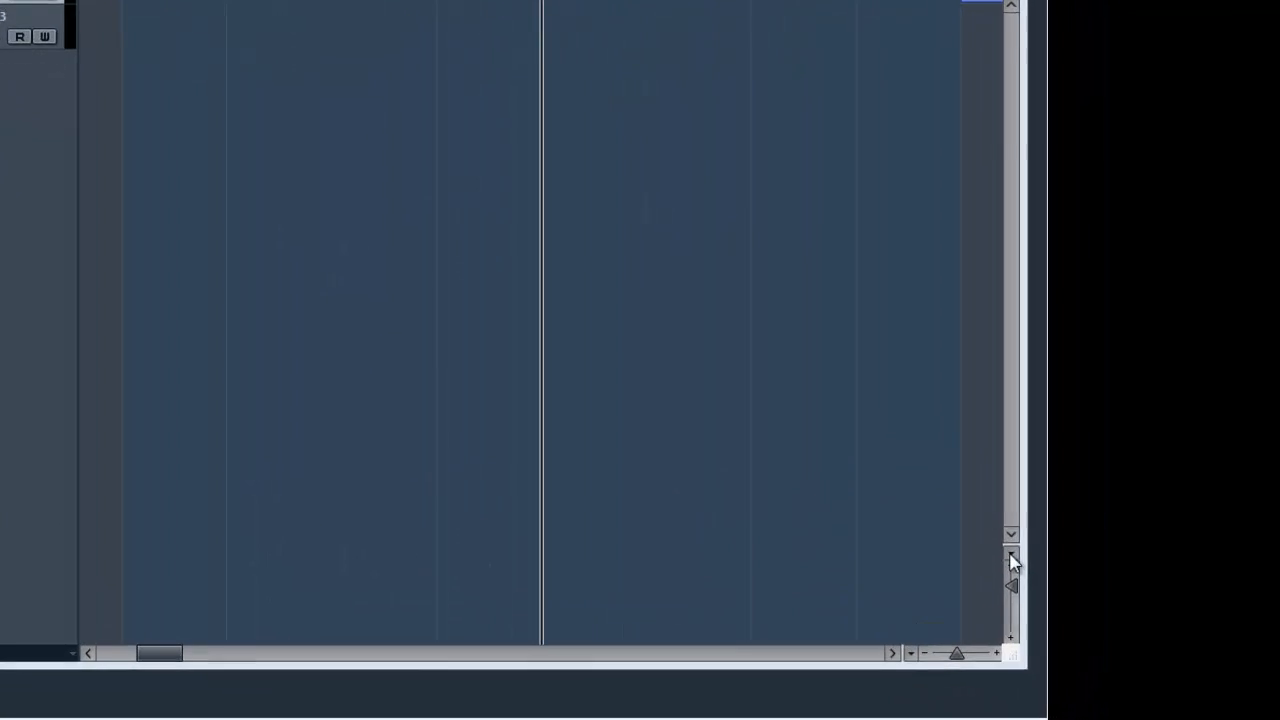
# Zoom the tracks vertically with Zoom N Tracks, accepting the suggested number of tracks
pyautogui.click(1010, 555)
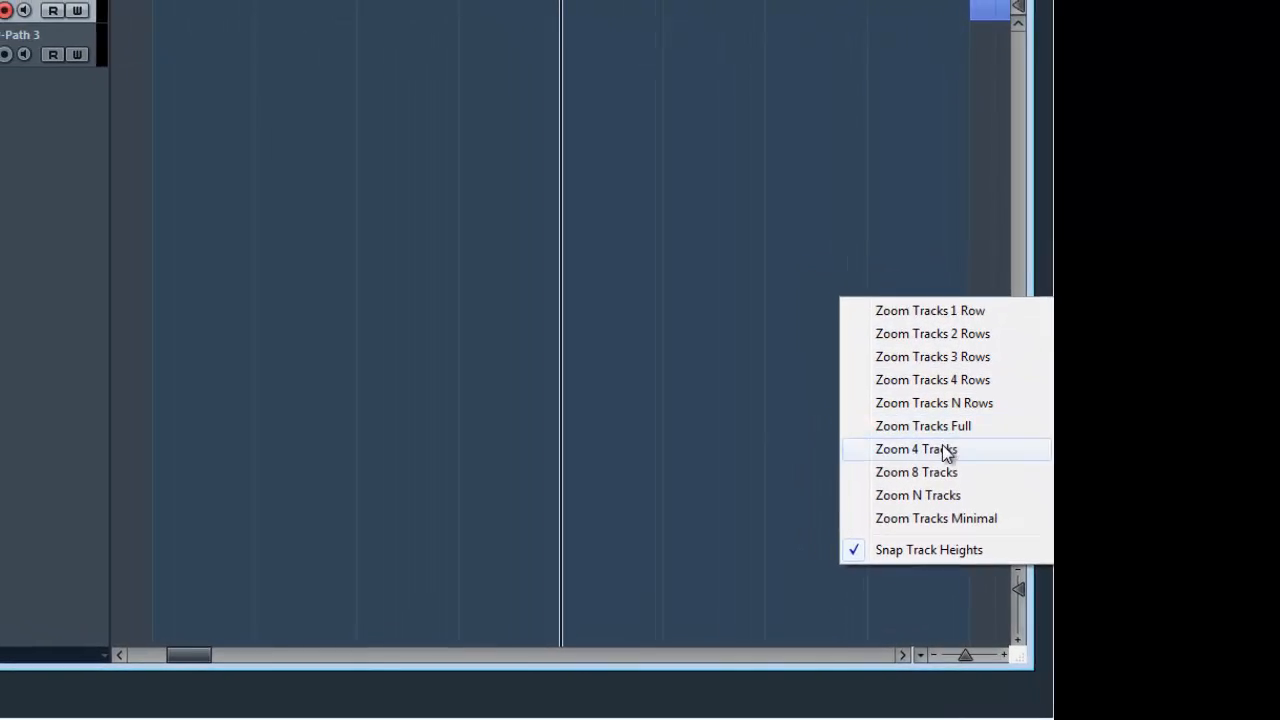
pyautogui.click(951, 506)
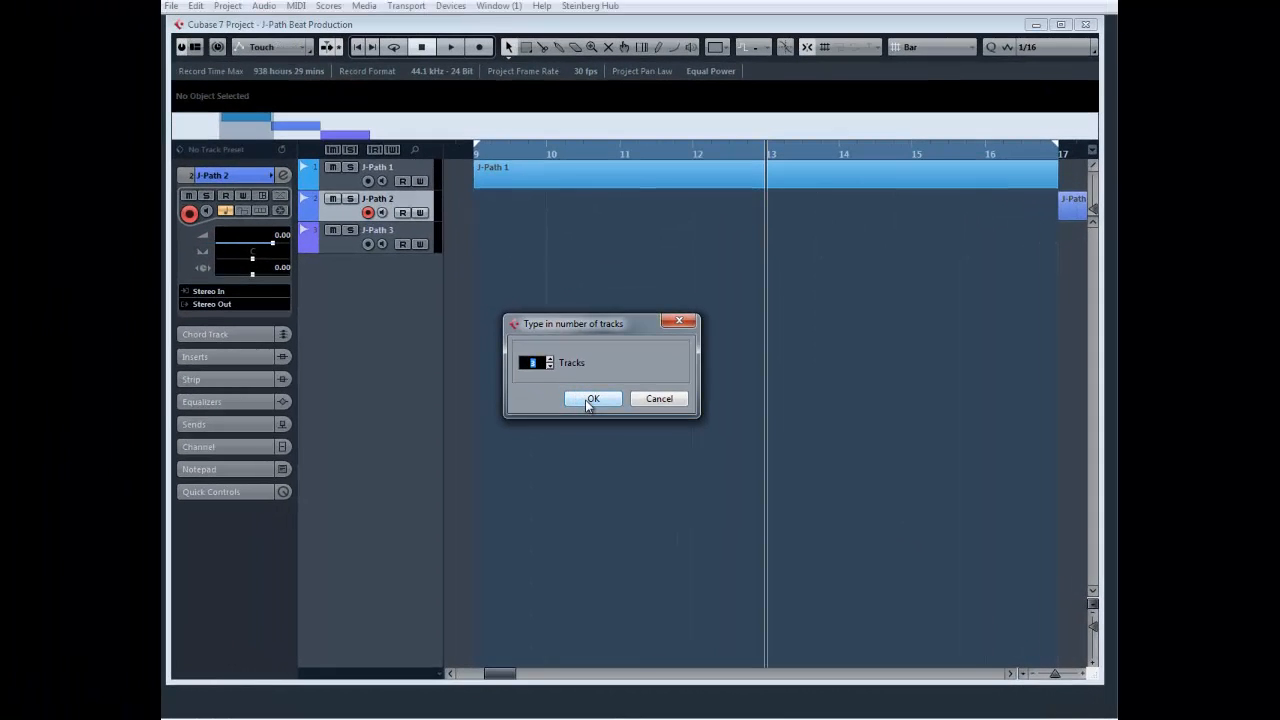
pyautogui.click(591, 399)
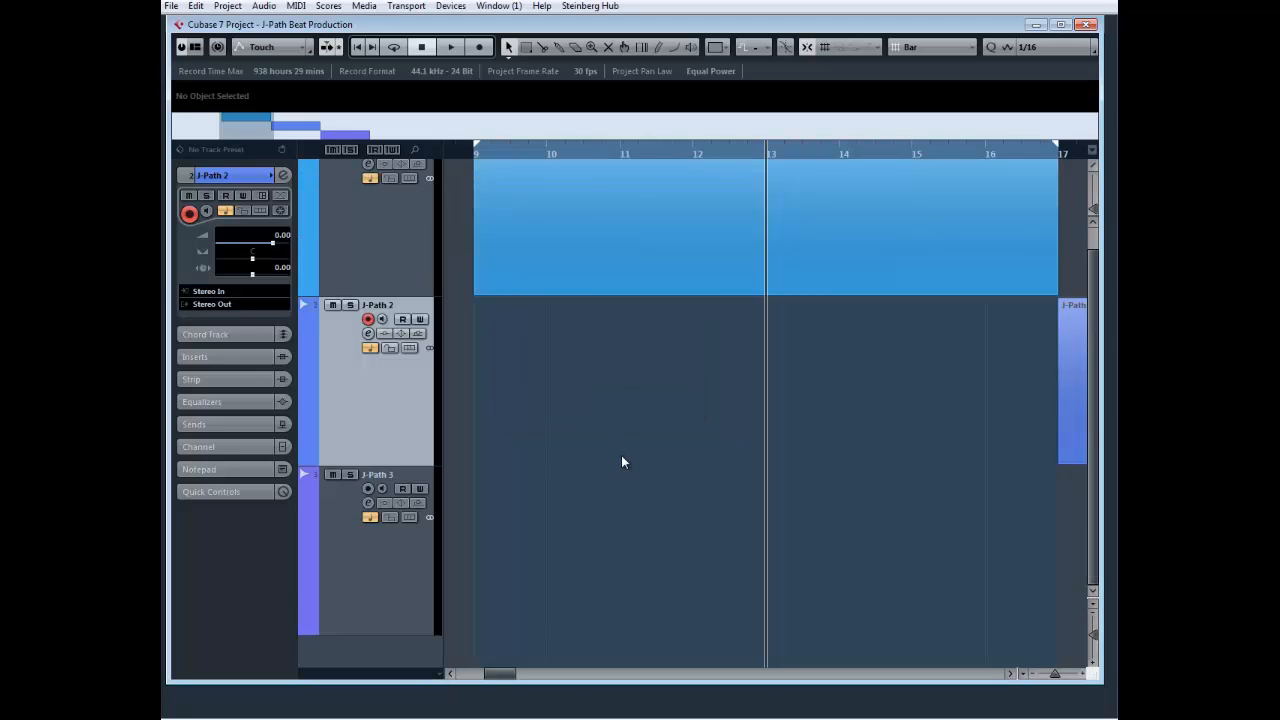
# Apply Zoom Tracks Full to the track heights, followed by Zoom Tracks Minimal
pyautogui.click(1093, 610)
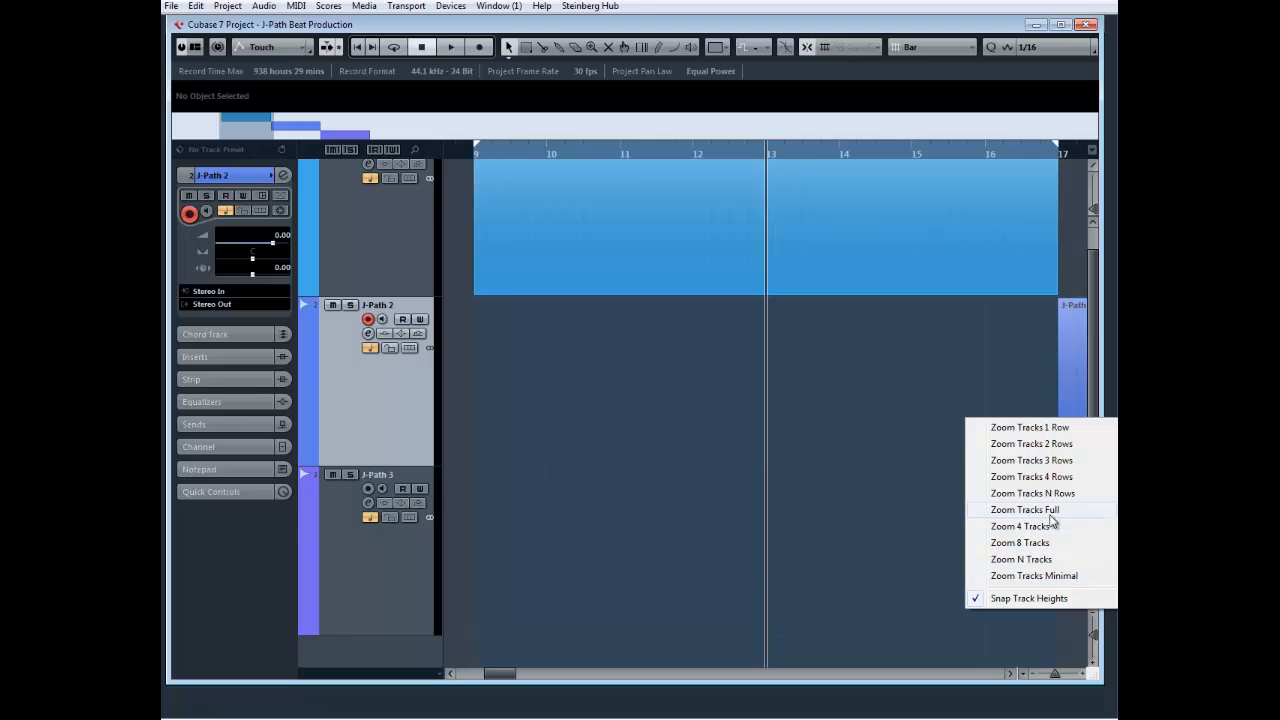
pyautogui.click(1049, 512)
pyautogui.click(1093, 610)
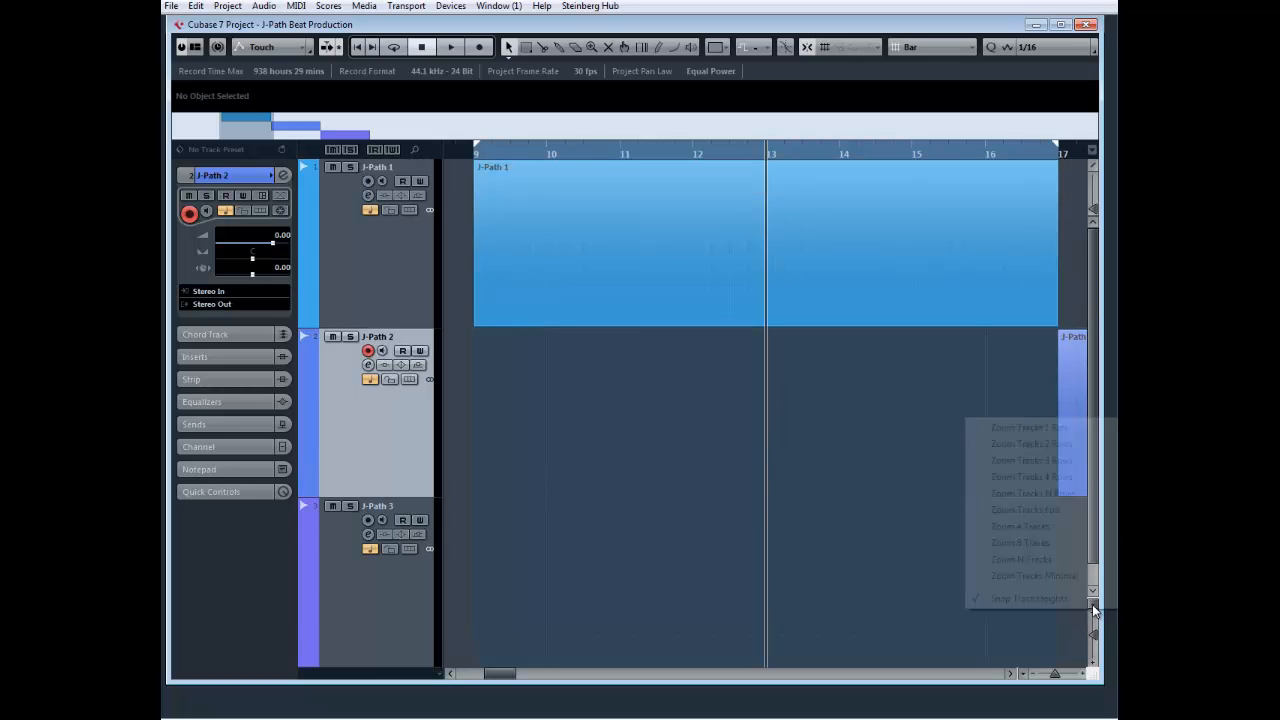
pyautogui.click(1066, 577)
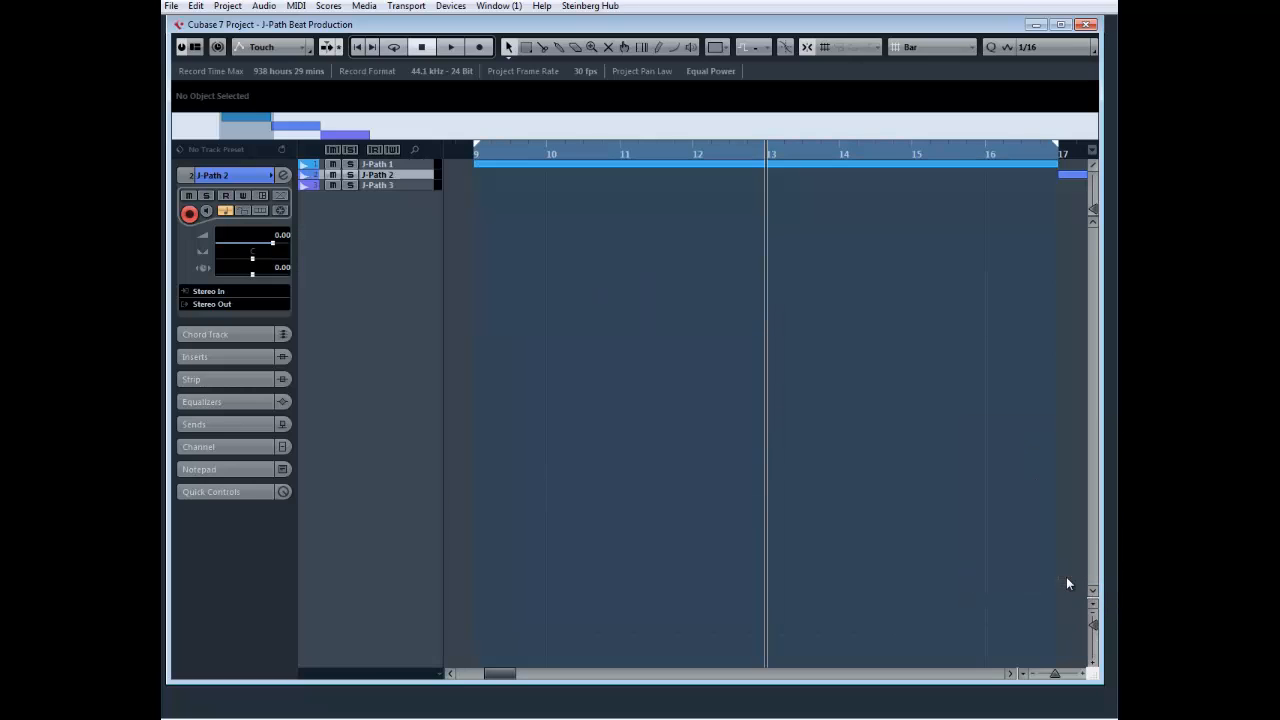
# With Snap Track Heights left on, enlarge the height of the J-Path 2 track
pyautogui.click(1090, 605)
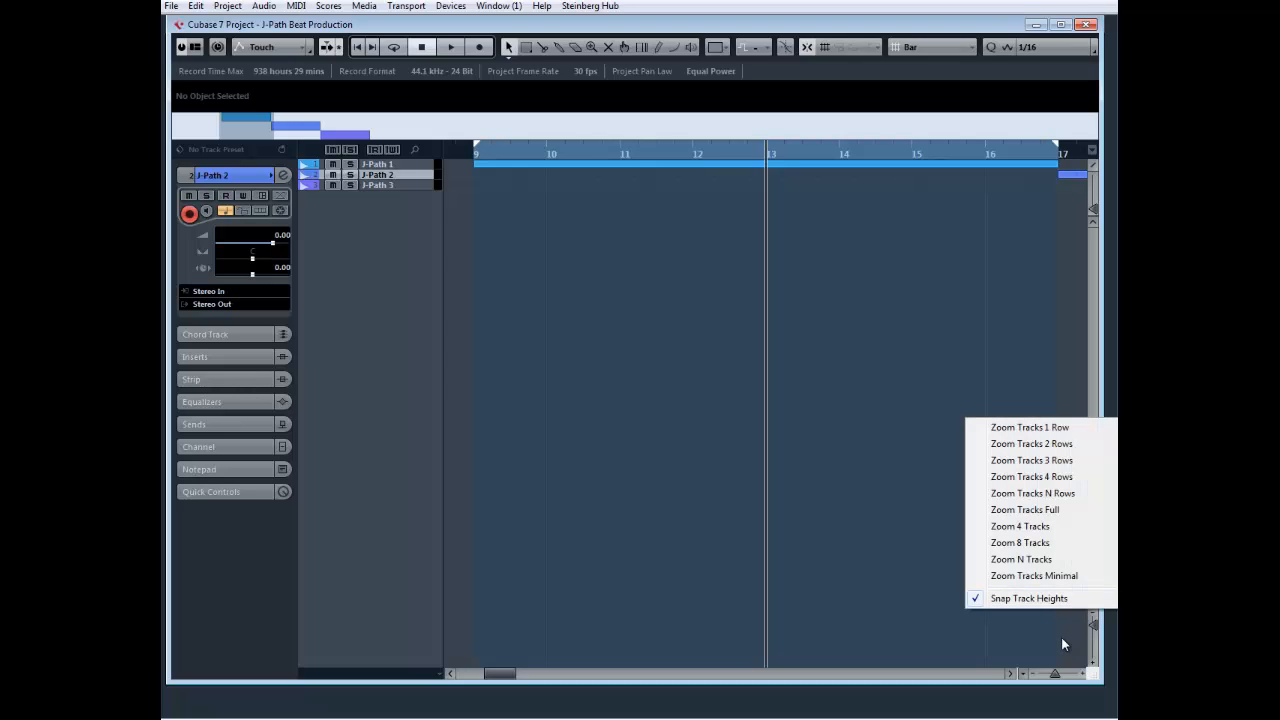
pyautogui.click(1062, 639)
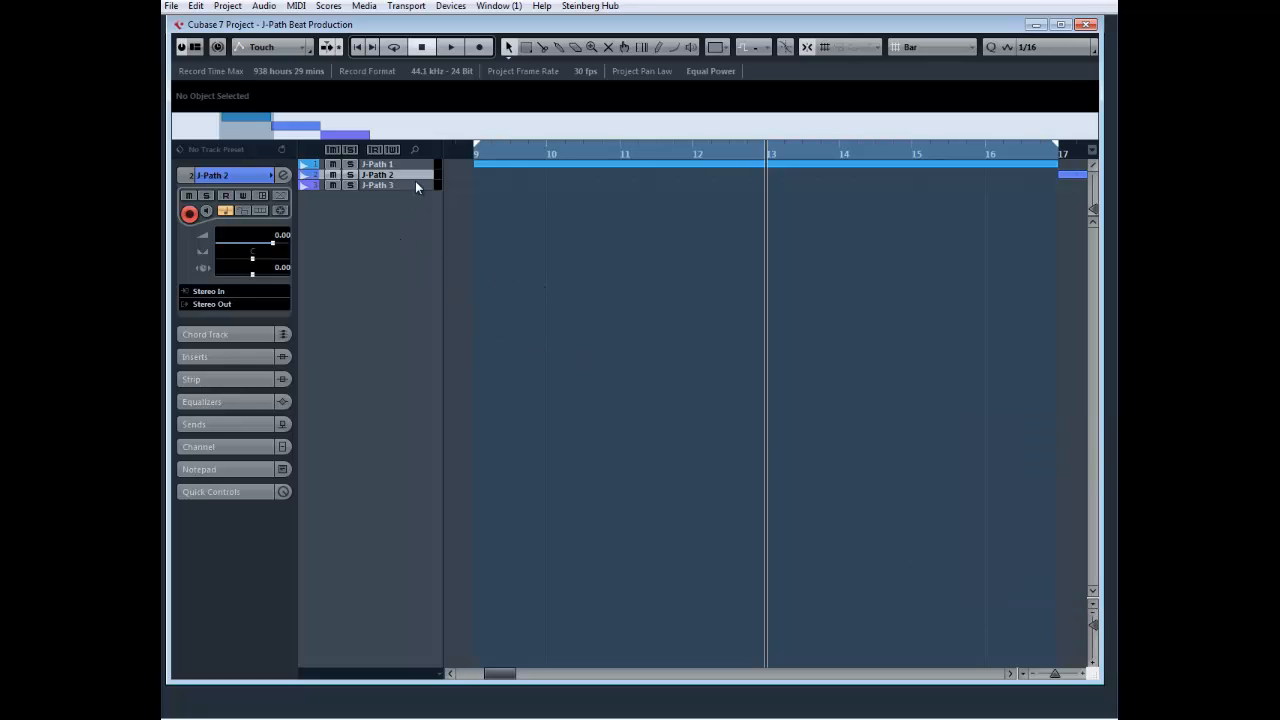
pyautogui.moveTo(418, 177); pyautogui.dragTo(414, 250)
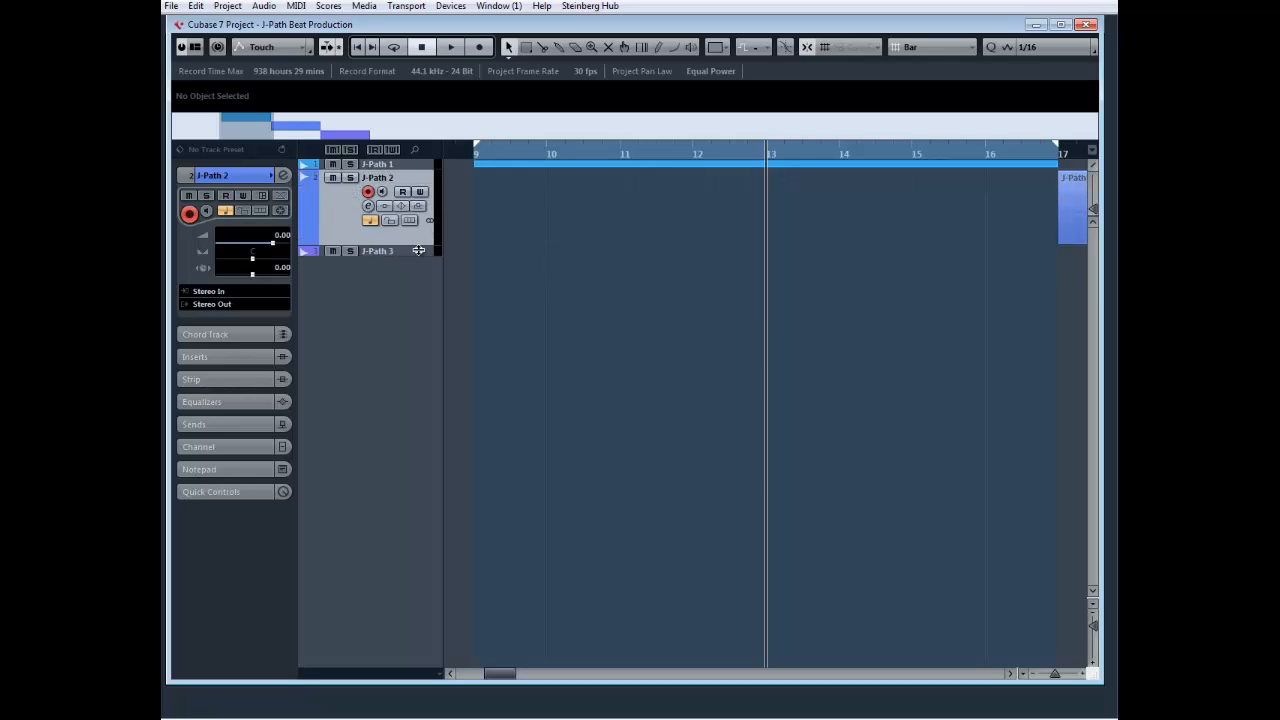
# Turn off Snap Track Heights and resize the J-Path 2 track freely
pyautogui.click(1092, 604)
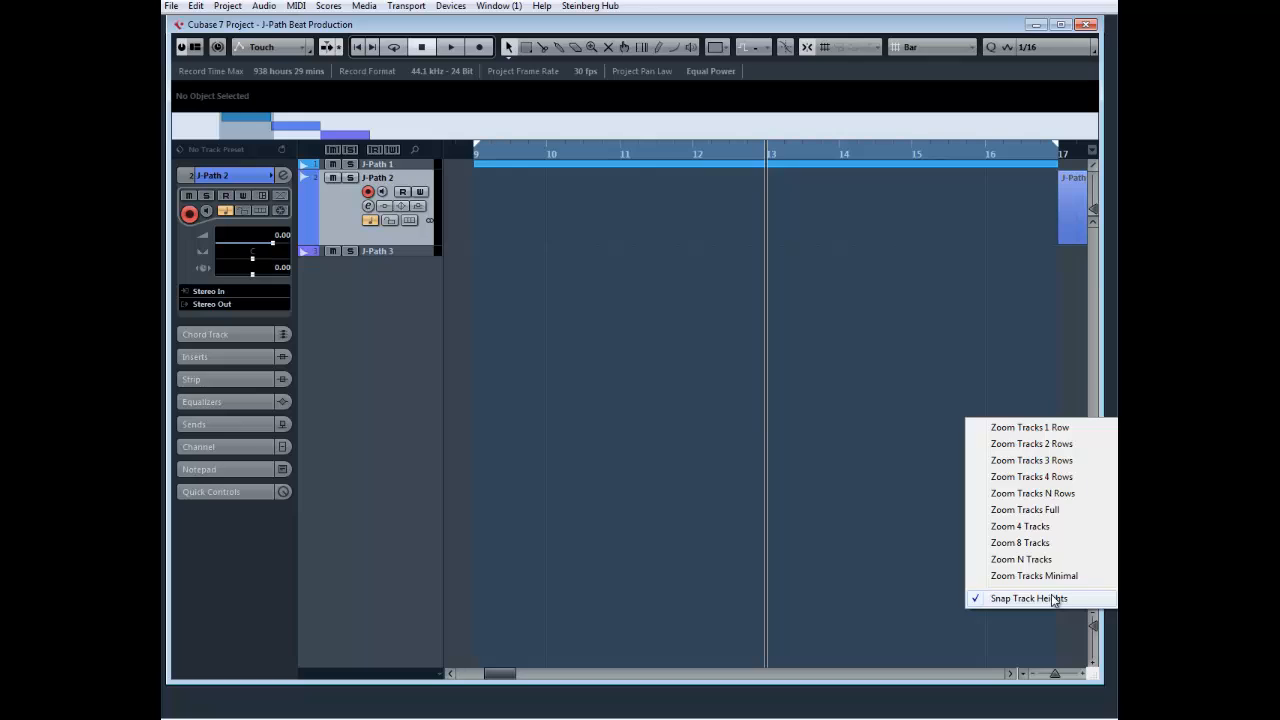
pyautogui.click(1053, 599)
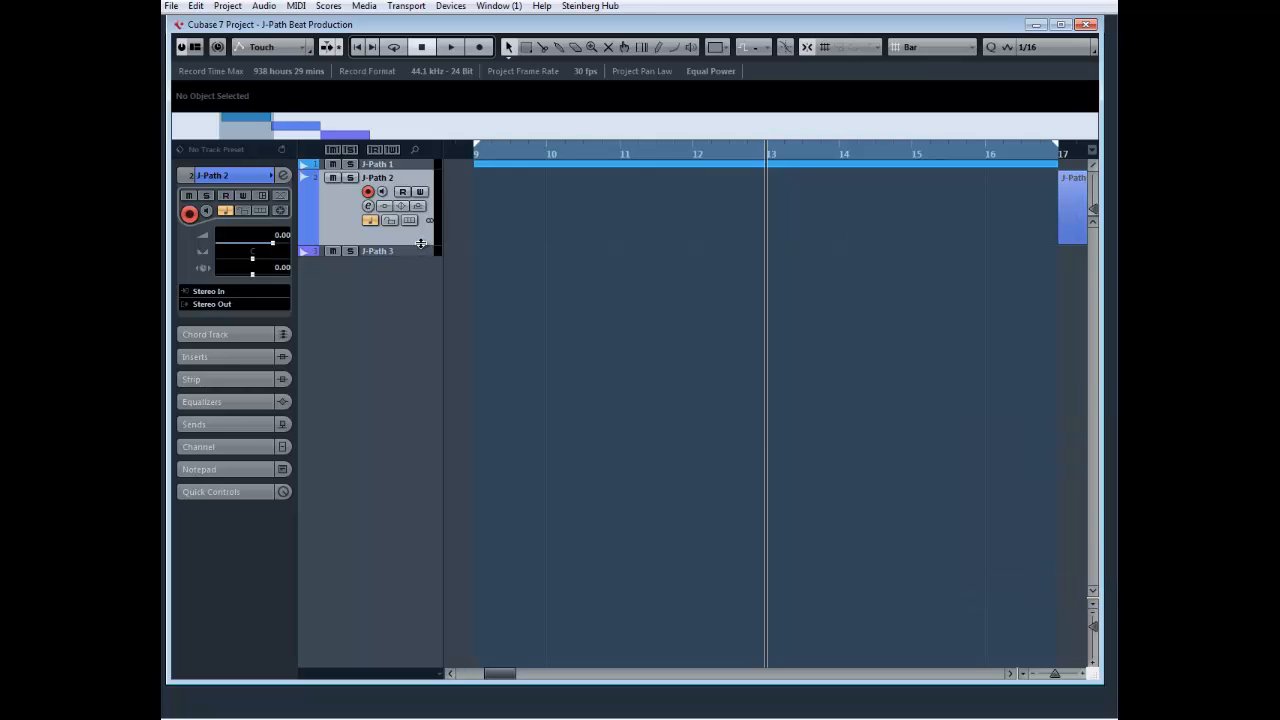
pyautogui.moveTo(421, 243)
pyautogui.mouseDown()
pyautogui.moveTo(414, 449)
pyautogui.moveTo(409, 249)
pyautogui.mouseUp()
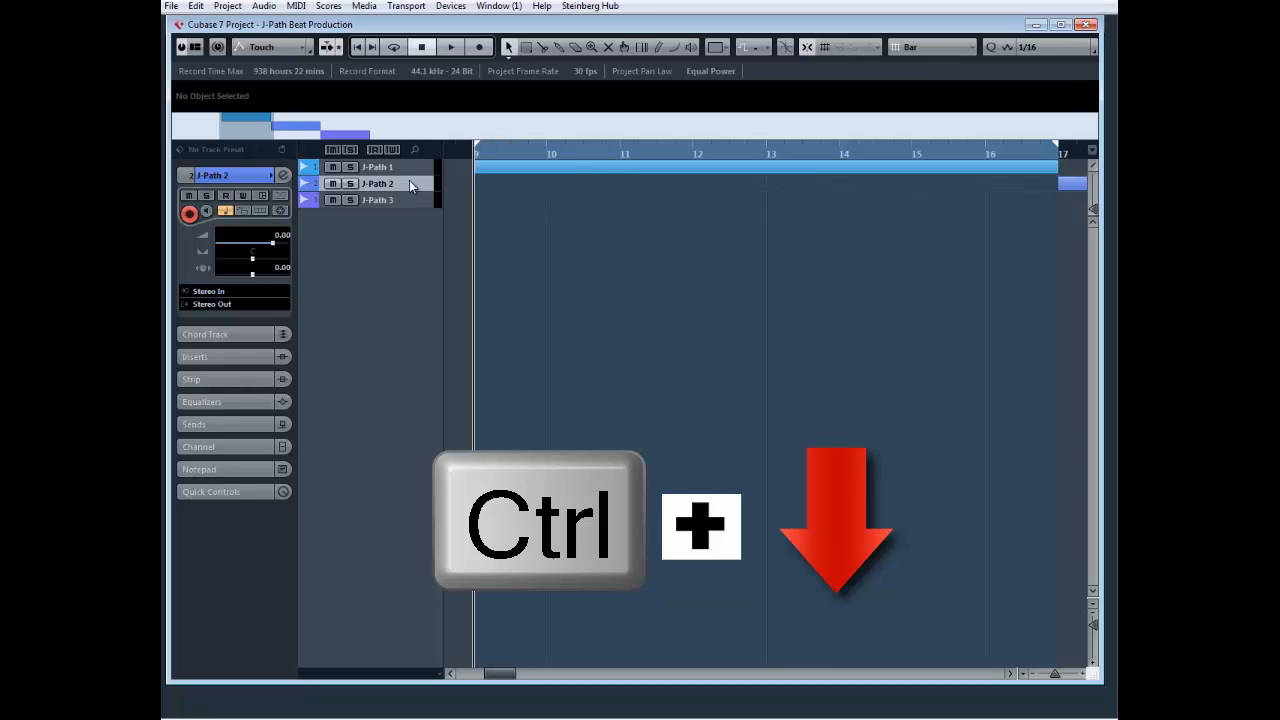
# Enlarge the selected J-Path 2 track to a tall row and reduce its height again in increments
pyautogui.hotkey('ctrl', 'Down')
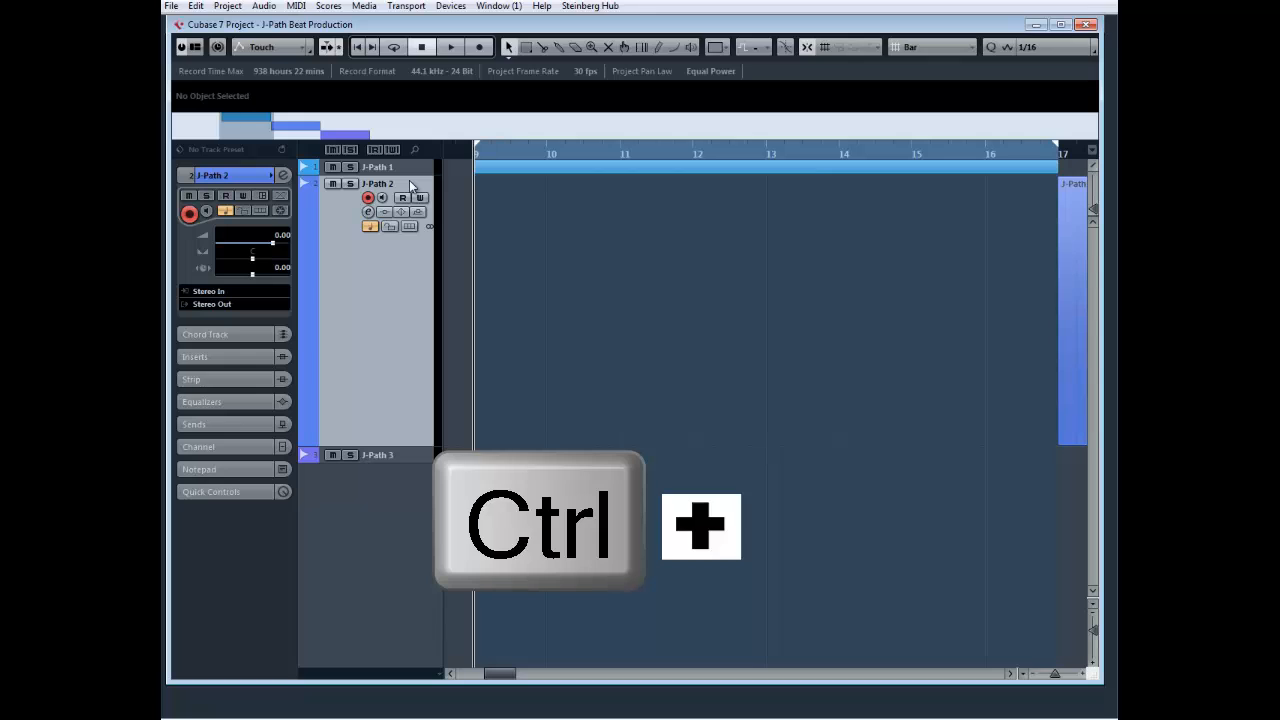
pyautogui.hotkey('ctrl', 'Up')
pyautogui.hotkey('ctrl', 'Up')
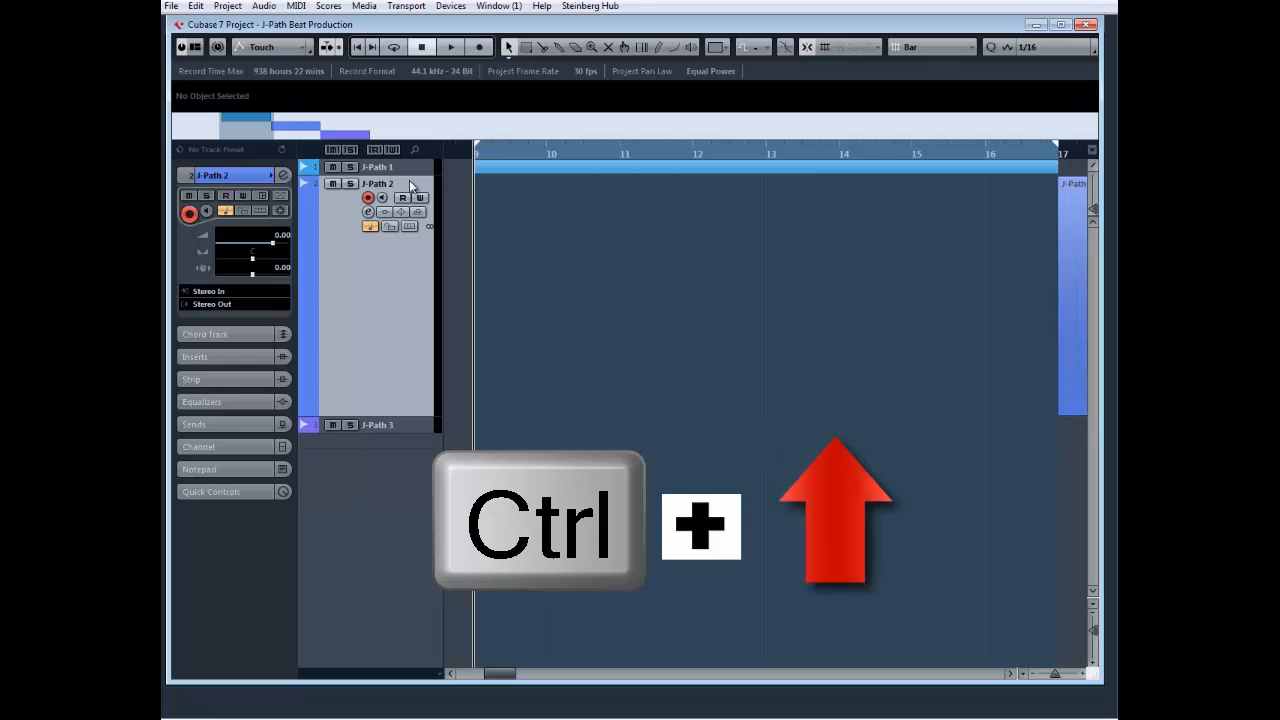
pyautogui.hotkey('ctrl', 'Up')
pyautogui.hotkey('ctrl', 'Up')
pyautogui.hotkey('ctrl', 'Up')
pyautogui.hotkey('ctrl', 'Up')
pyautogui.hotkey('ctrl', 'Up')
pyautogui.hotkey('ctrl', 'Up')
pyautogui.hotkey('ctrl', 'Up')
pyautogui.hotkey('ctrl', 'Up')
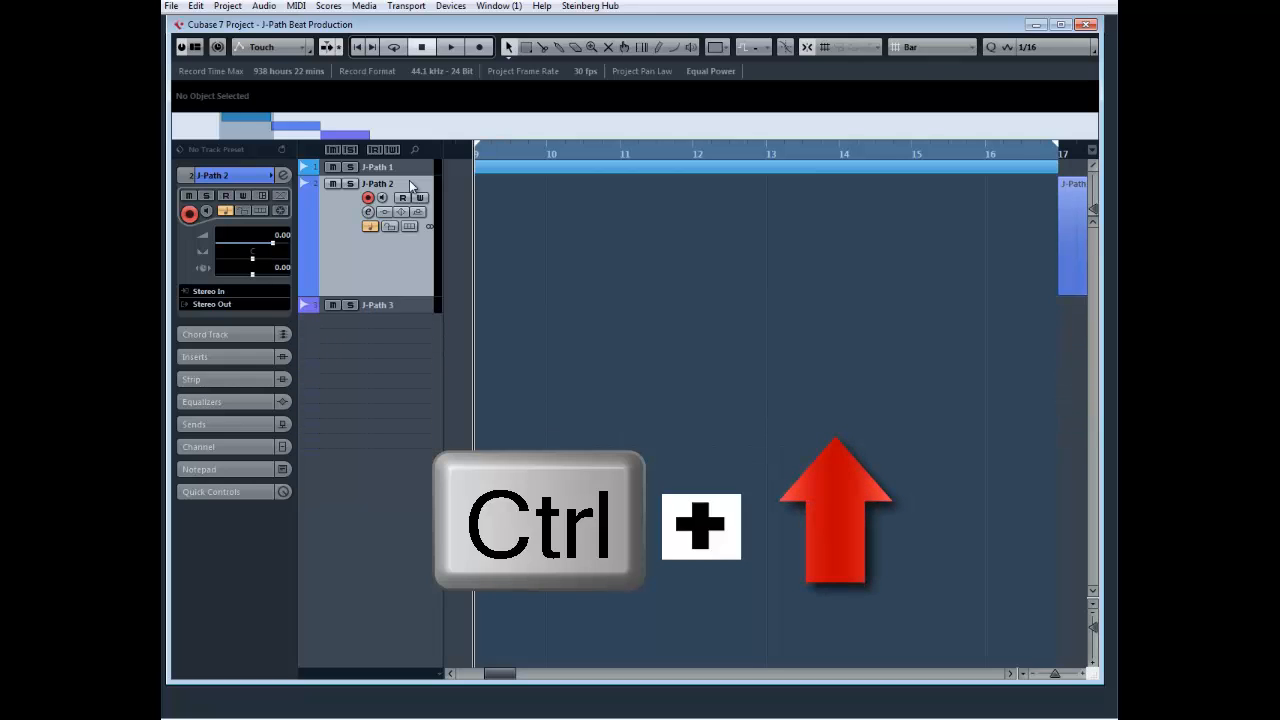
pyautogui.hotkey('ctrl', 'Up')
pyautogui.hotkey('ctrl', 'Up')
pyautogui.hotkey('ctrl', 'Up')
pyautogui.hotkey('ctrl', 'Up')
pyautogui.hotkey('ctrl', 'Up')
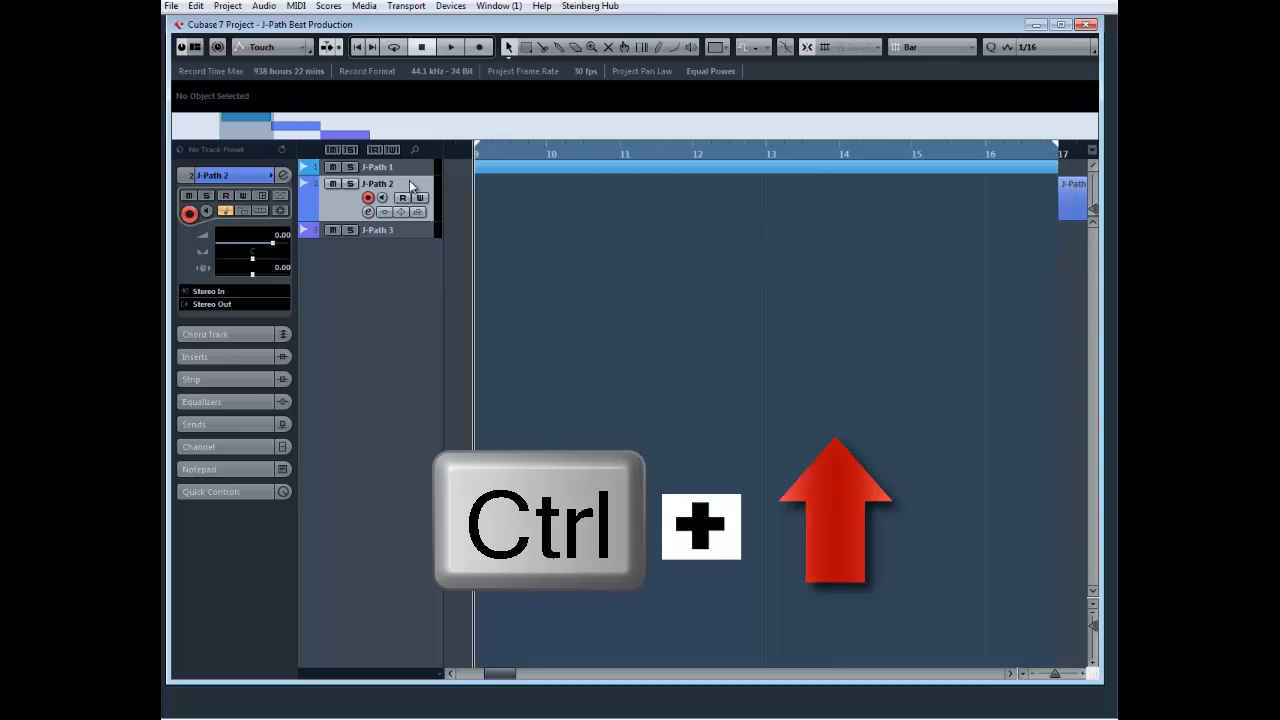
# Enlarge only the J-Path 2 track until it fills most of the track list above J-Path 3
pyautogui.hotkey('ctrl', 'Down')
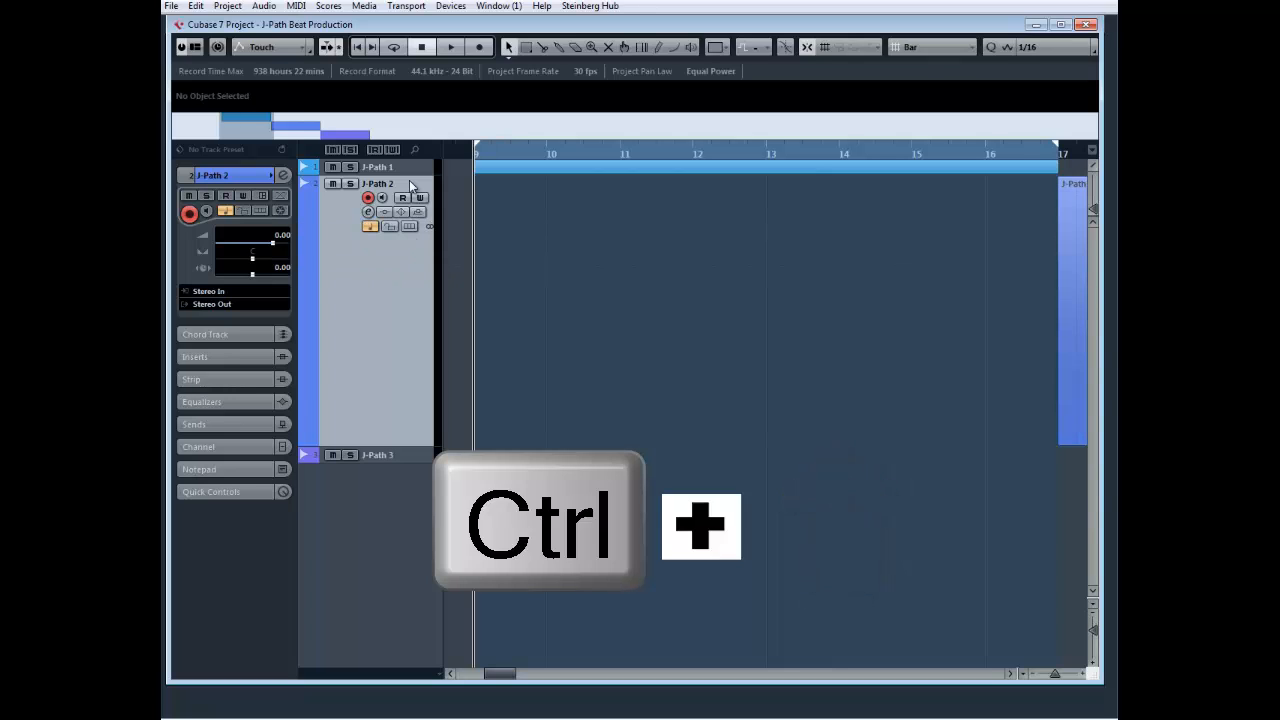
pyautogui.hotkey('ctrl', 'Down')
pyautogui.hotkey('ctrl', 'Down')
pyautogui.hotkey('ctrl', 'Down')
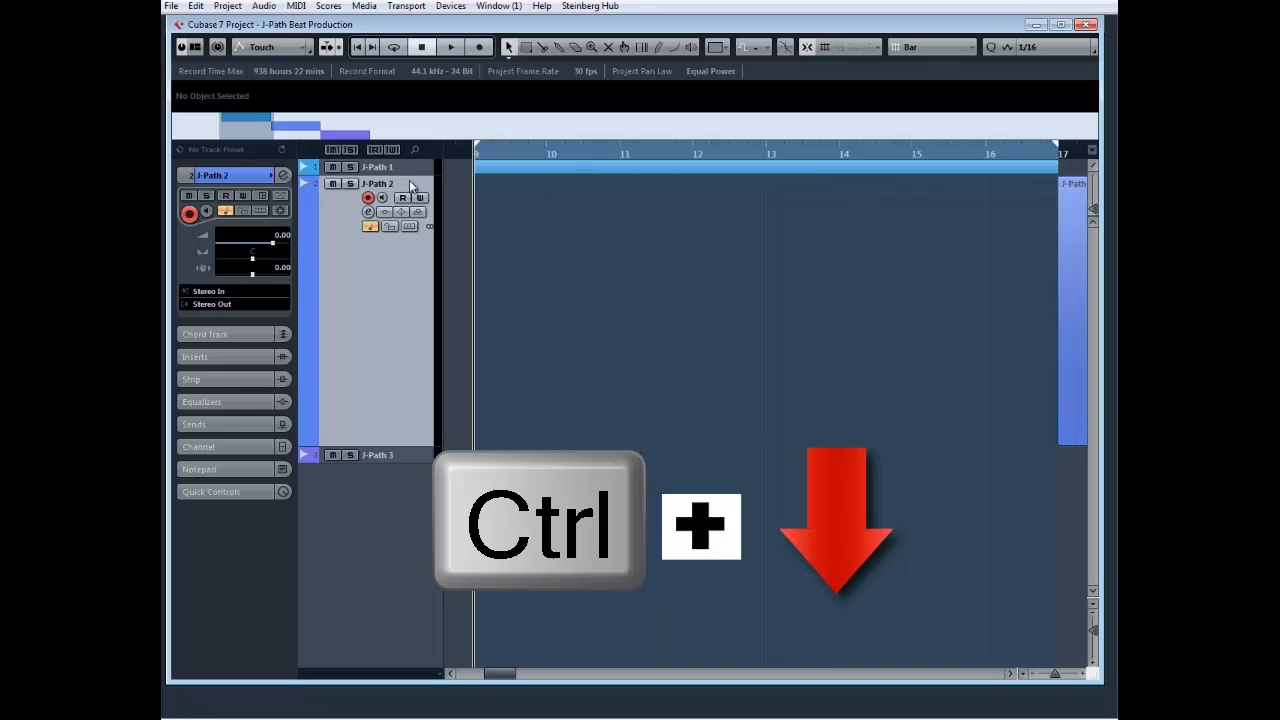
pyautogui.hotkey('ctrl', 'Down')
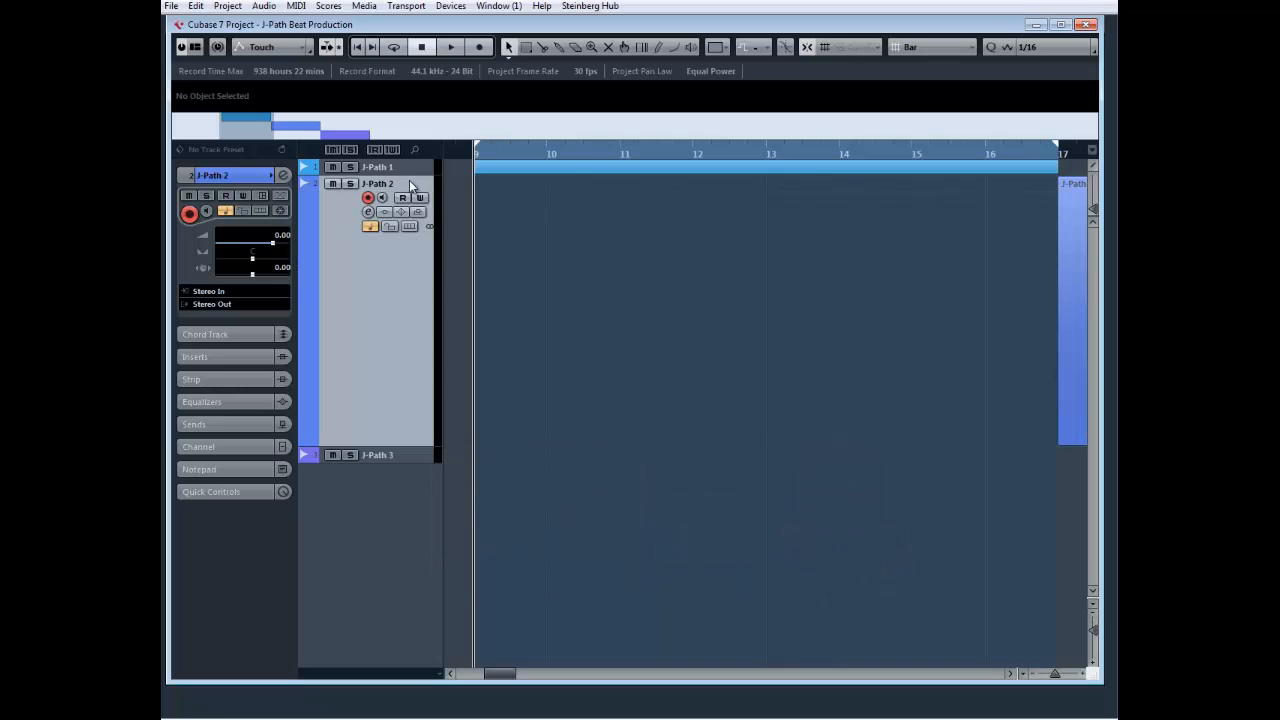
# Reduce the J-Path 2 track's height gradually until its row just fits its three lines of controls
pyautogui.hotkey('alt', 'Up')
pyautogui.hotkey('alt', 'Up')
pyautogui.hotkey('alt', 'Up')
pyautogui.hotkey('alt', 'Up')
pyautogui.hotkey('alt', 'Up')
pyautogui.hotkey('alt', 'Up')
pyautogui.hotkey('alt', 'Up')
pyautogui.hotkey('alt', 'Up')
pyautogui.hotkey('alt', 'Up')
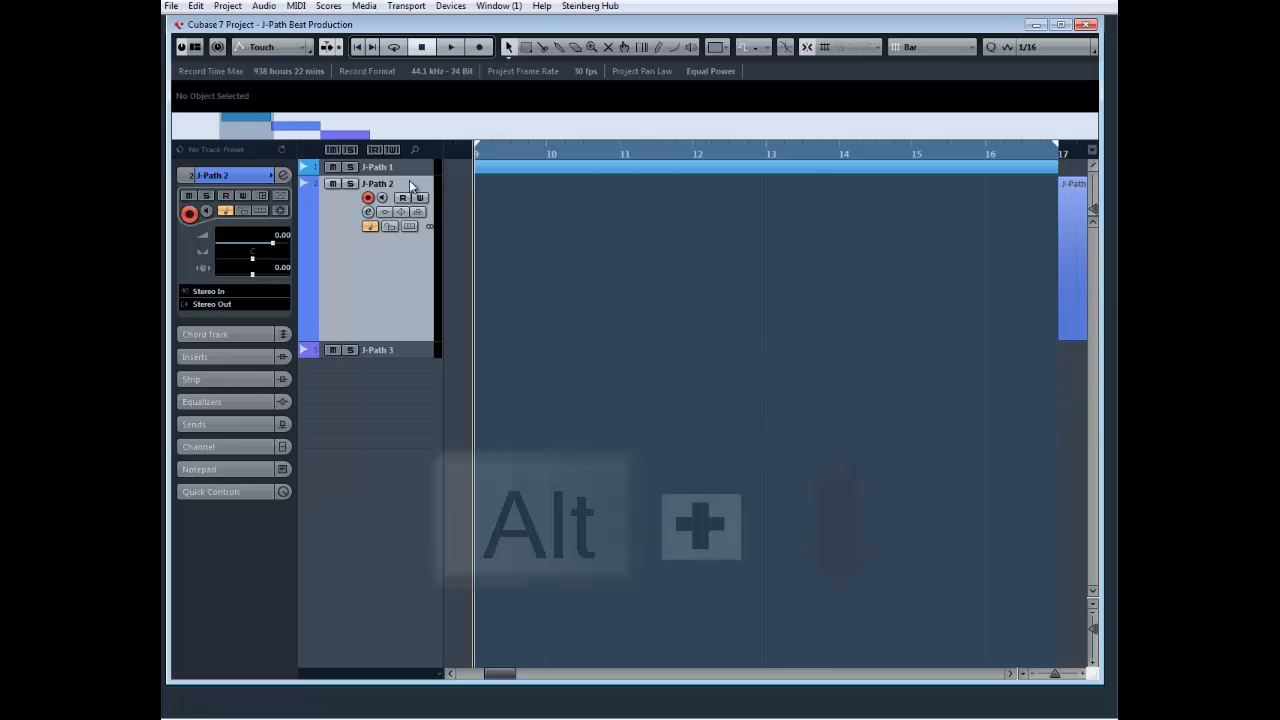
pyautogui.hotkey('alt', 'Up')
pyautogui.hotkey('alt', 'Up')
pyautogui.hotkey('alt', 'Up')
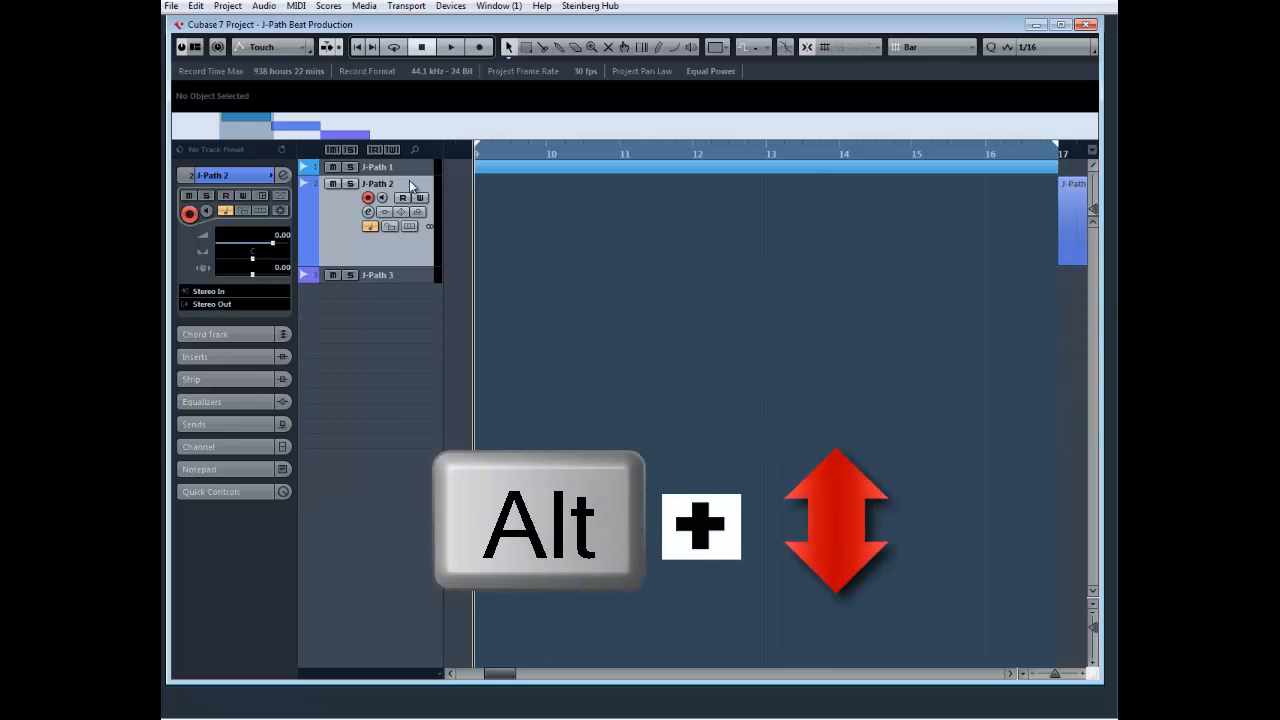
pyautogui.hotkey('alt', 'Up')
pyautogui.hotkey('alt', 'Up')
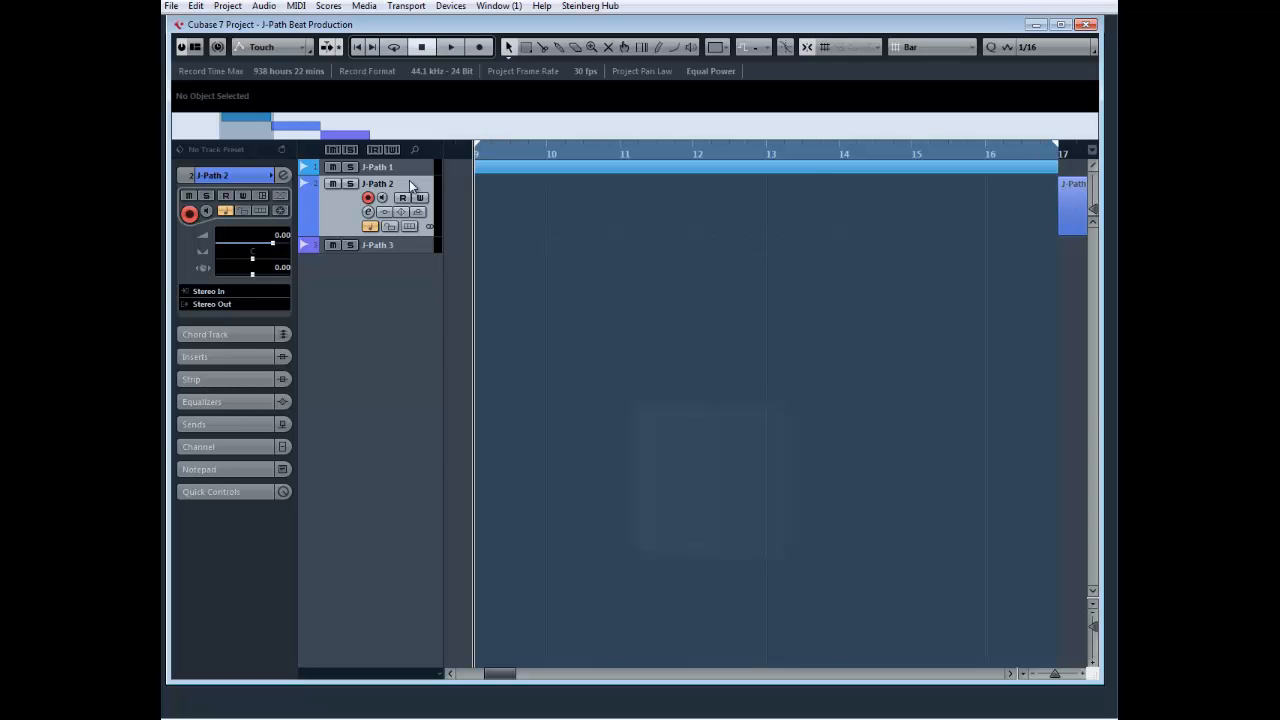
# Toggle the selected J-Path 2 track repeatedly between its zoomed and minimal height
pyautogui.press('z')
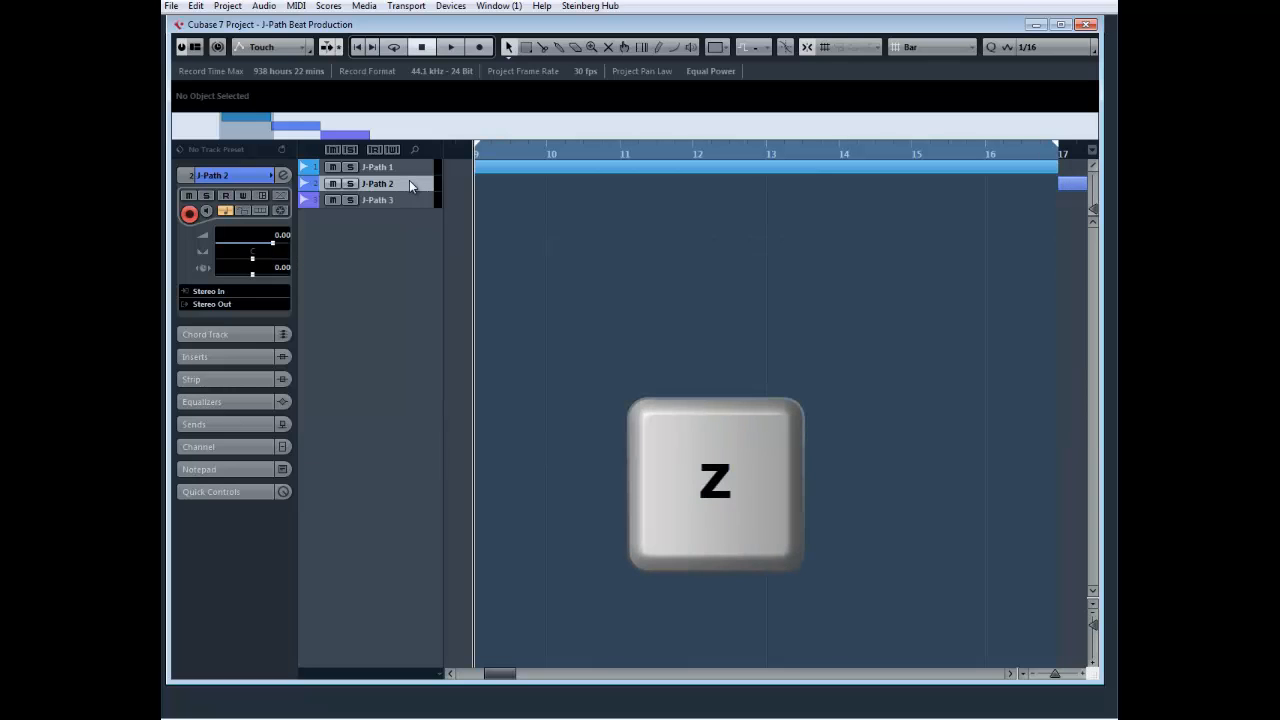
pyautogui.press('z')
pyautogui.press('z')
pyautogui.press('z')
pyautogui.press('z')
# Select all three J-Path tracks, enlarge them together, and shrink them to thin rows with the vertical zoom slider
pyautogui.press('Up')
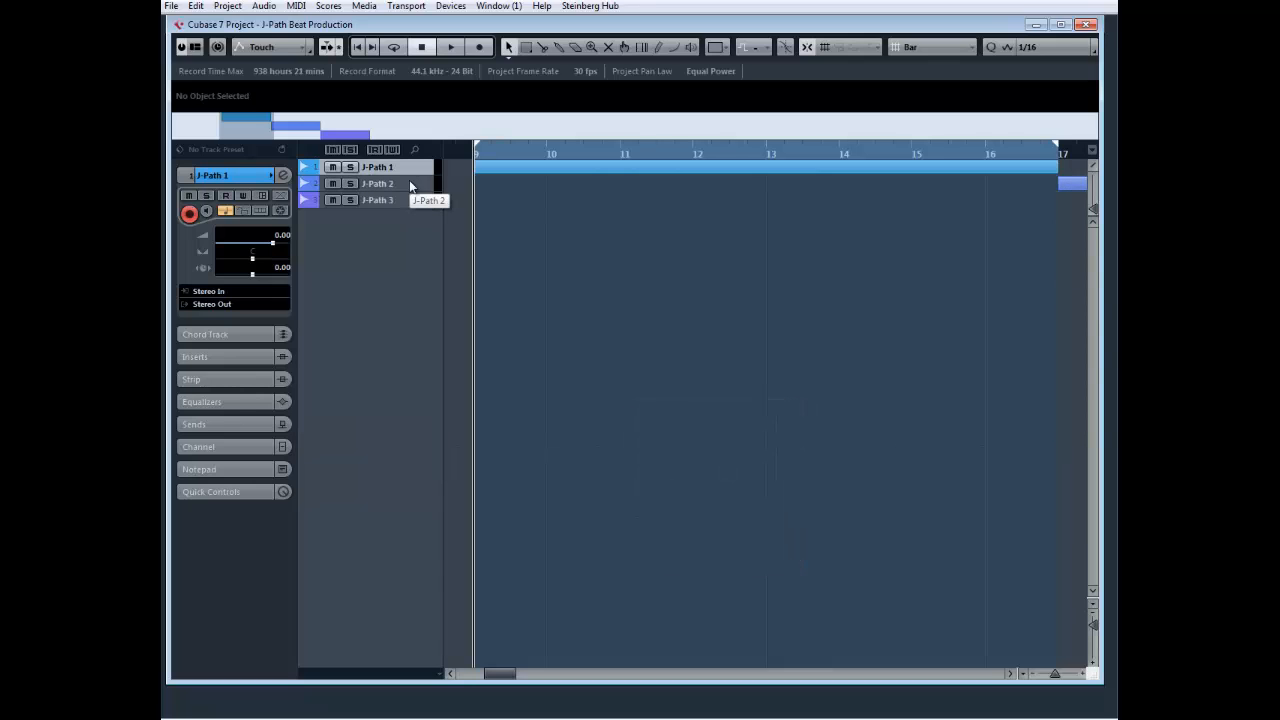
pyautogui.press('shift')
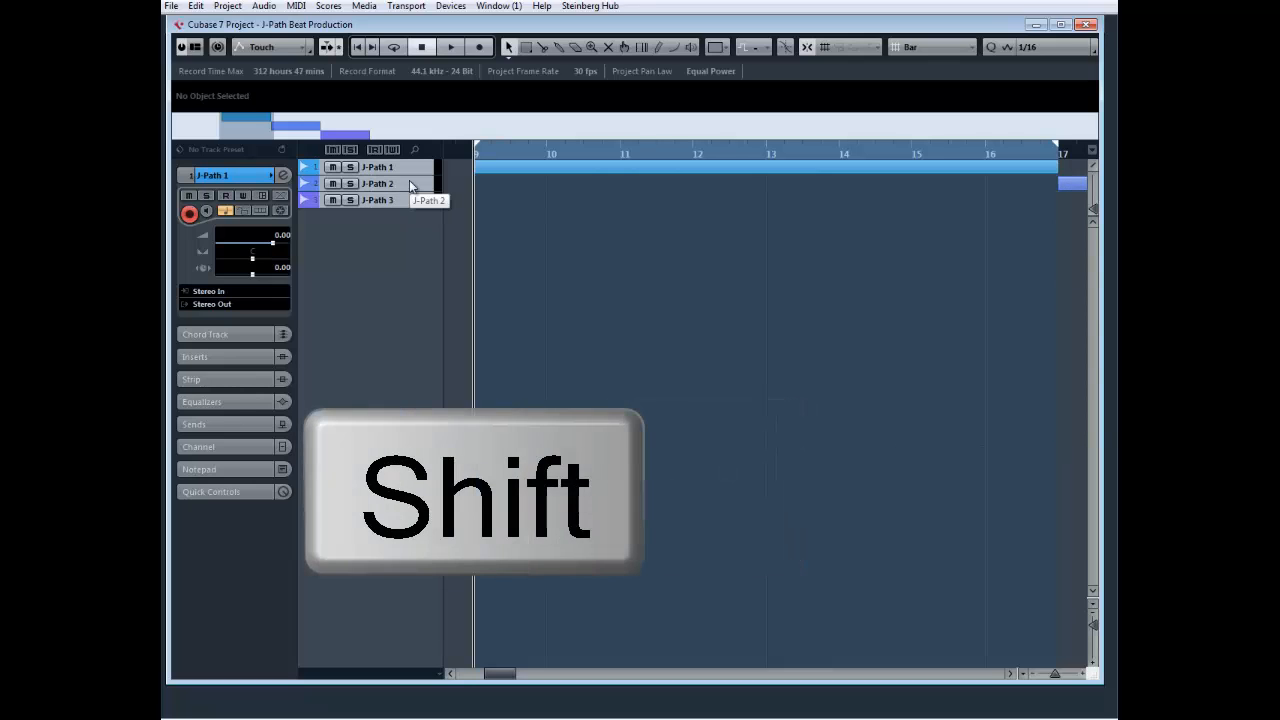
pyautogui.hotkey('shift', 'z')
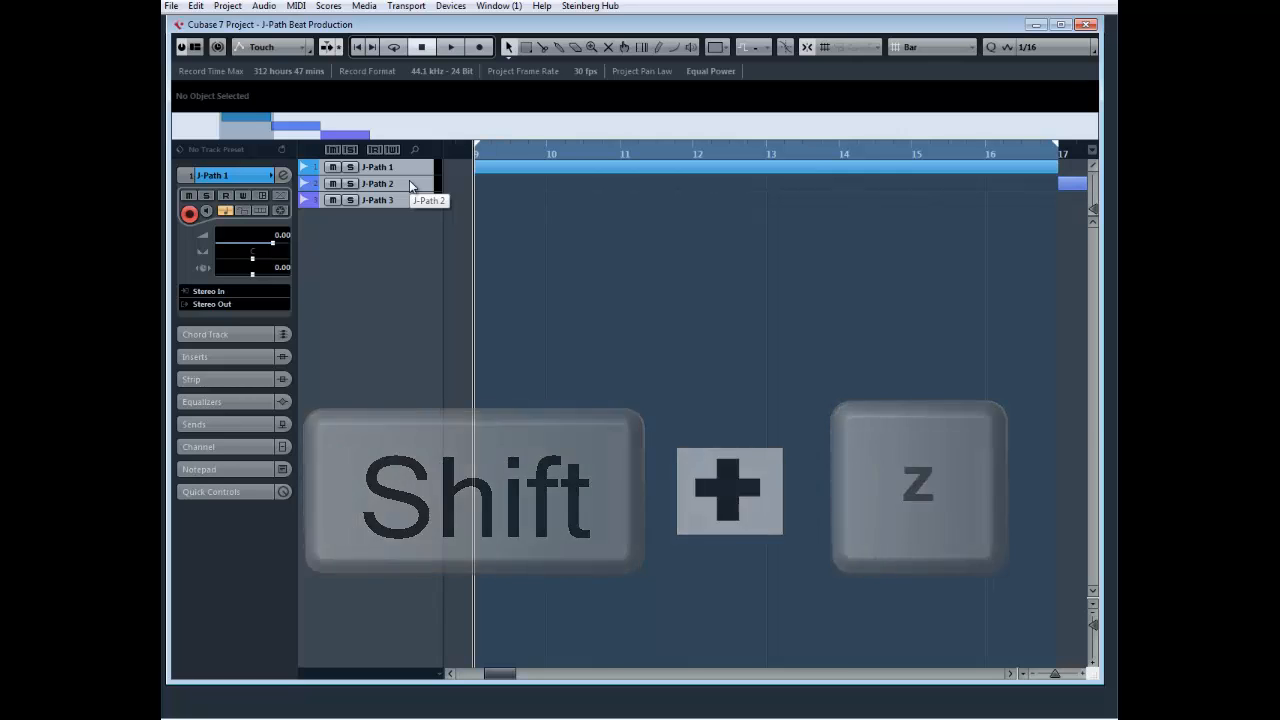
pyautogui.hotkey('shift', 'z')
pyautogui.hotkey('shift', 'z')
pyautogui.hotkey('shift', 'z')
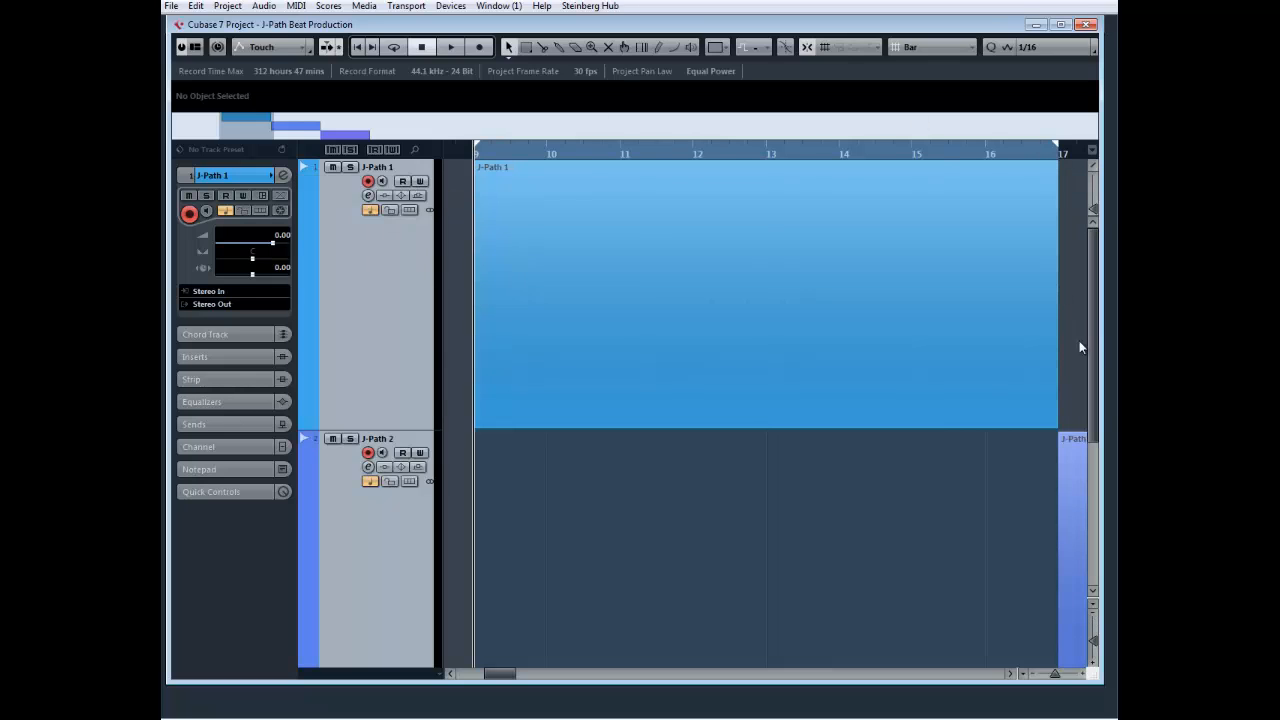
pyautogui.moveTo(1092, 640); pyautogui.dragTo(1094, 627)
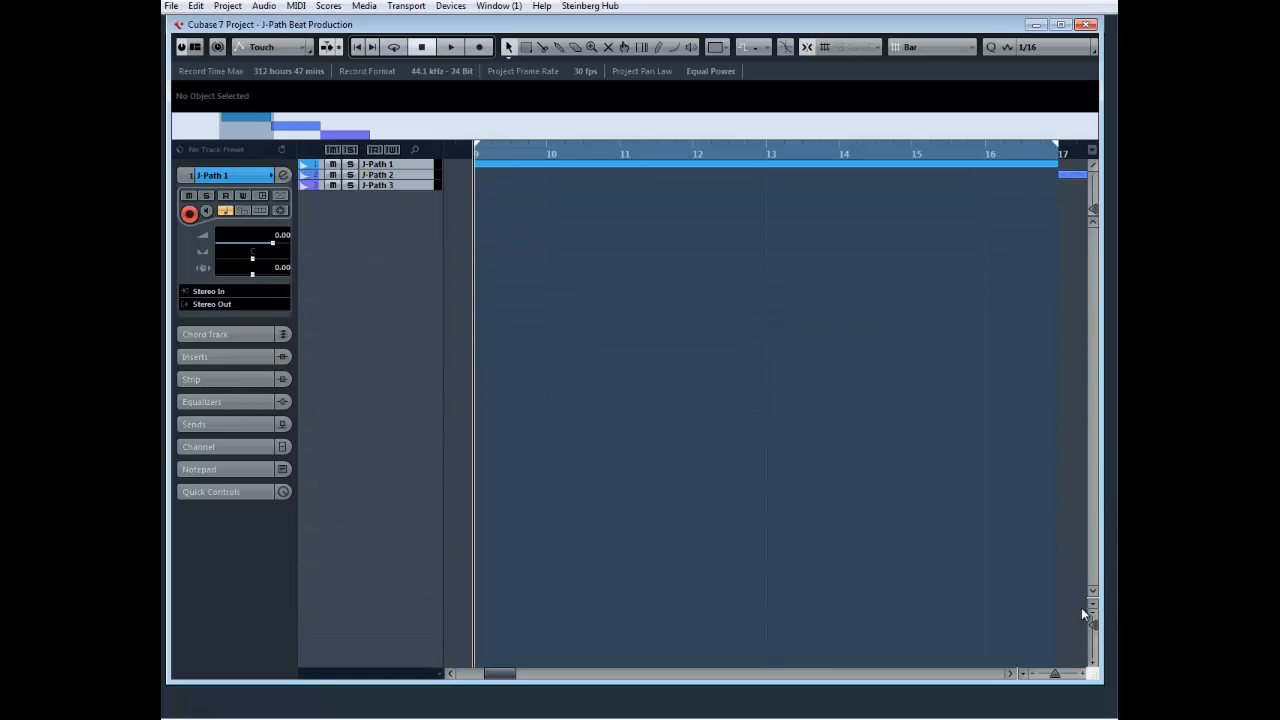